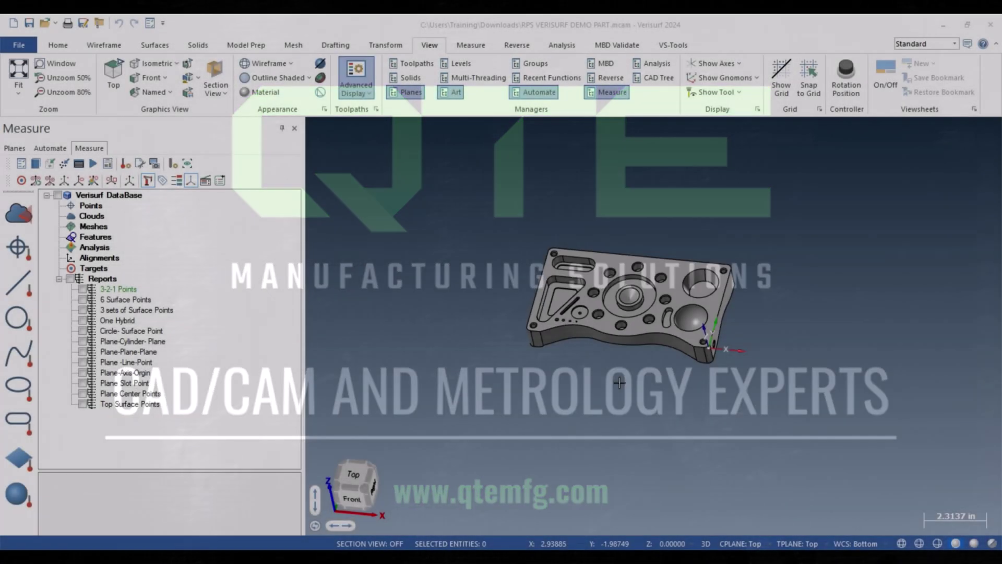
Step: Orbit and zoom the part to show its front and top faces
{"action": "middle_click_drag", "start_coordinate": [619, 383], "coordinate": [613, 340]}
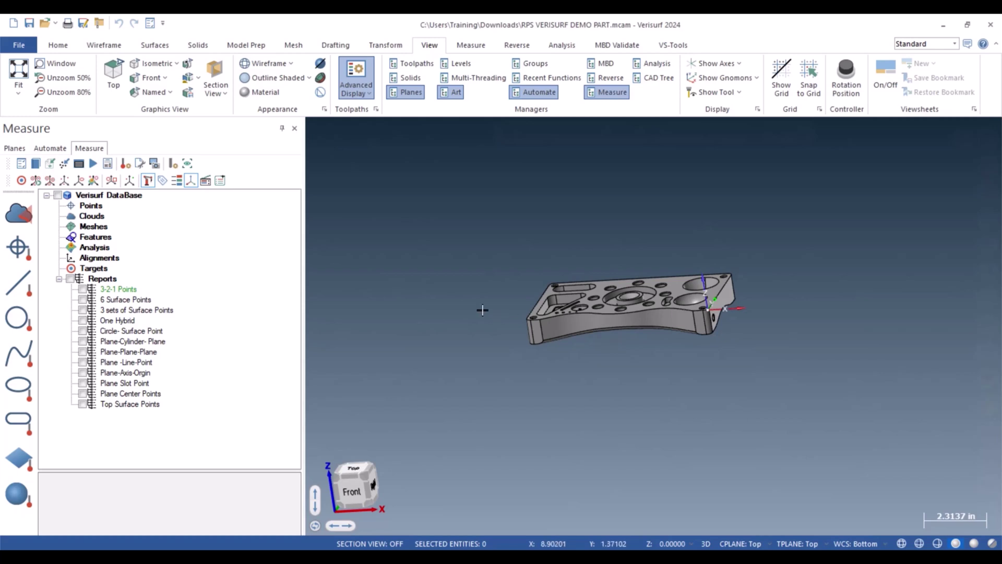
{"action": "scroll", "coordinate": [642, 284], "scroll_direction": "down", "scroll_amount": 1}
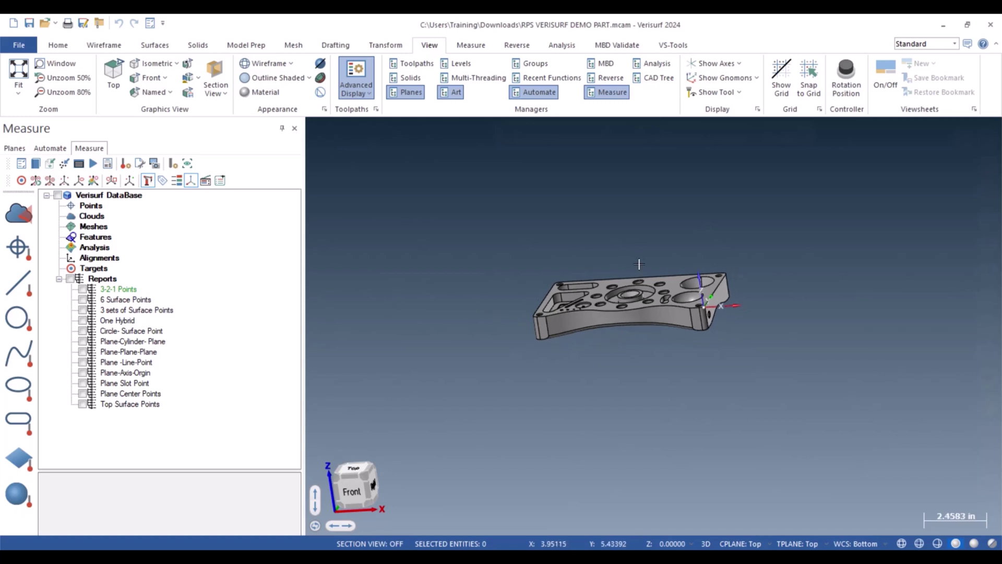
{"action": "middle_click_drag", "start_coordinate": [640, 266], "coordinate": [642, 284]}
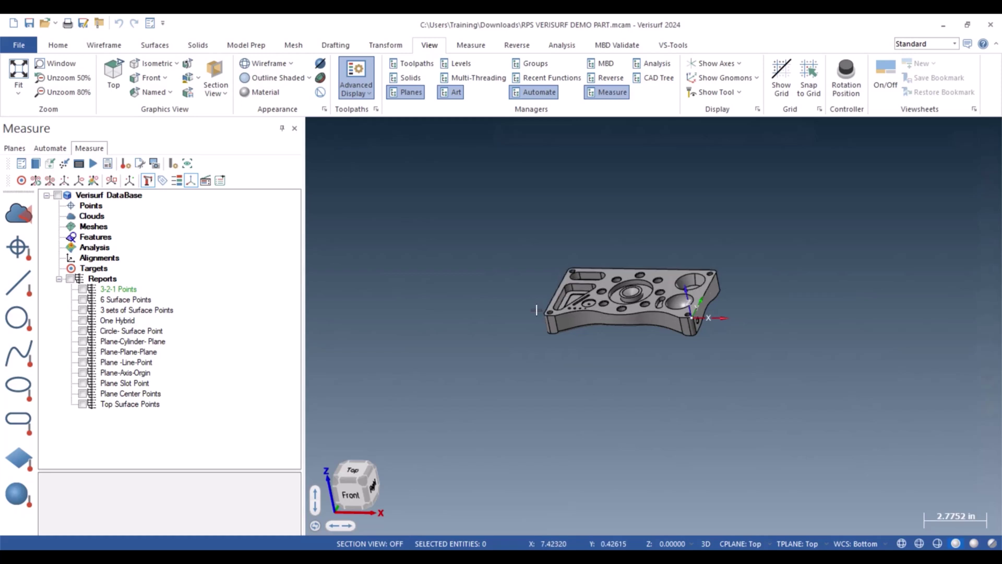
{"action": "scroll", "coordinate": [536, 310], "scroll_direction": "down", "scroll_amount": 1}
{"action": "middle_click_drag", "start_coordinate": [538, 312], "coordinate": [548, 325]}
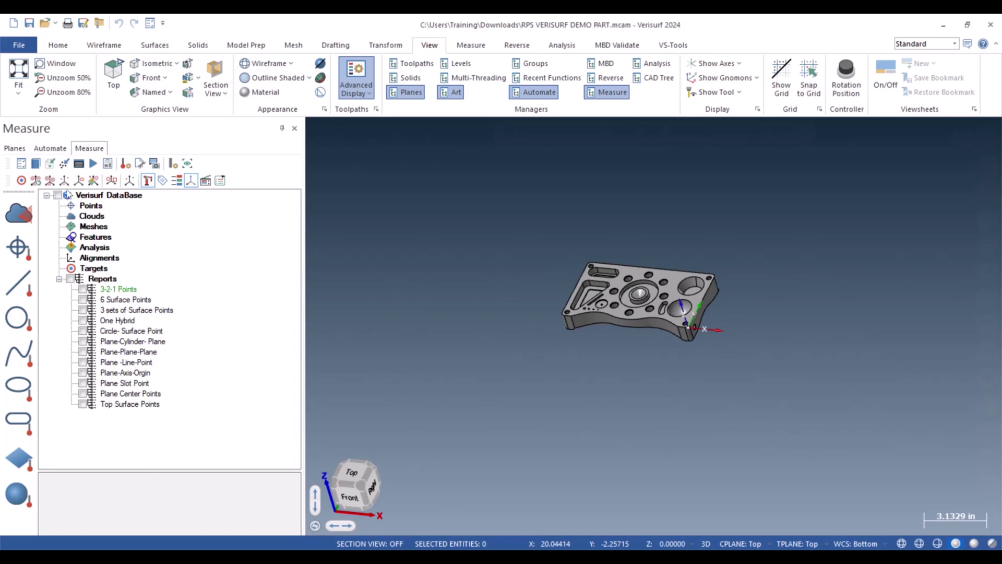
Step: Build Plane1 from Point1, Point2 and Point3 in the 3-2-1 Points automation tree
{"action": "left_click", "coordinate": [50, 148]}
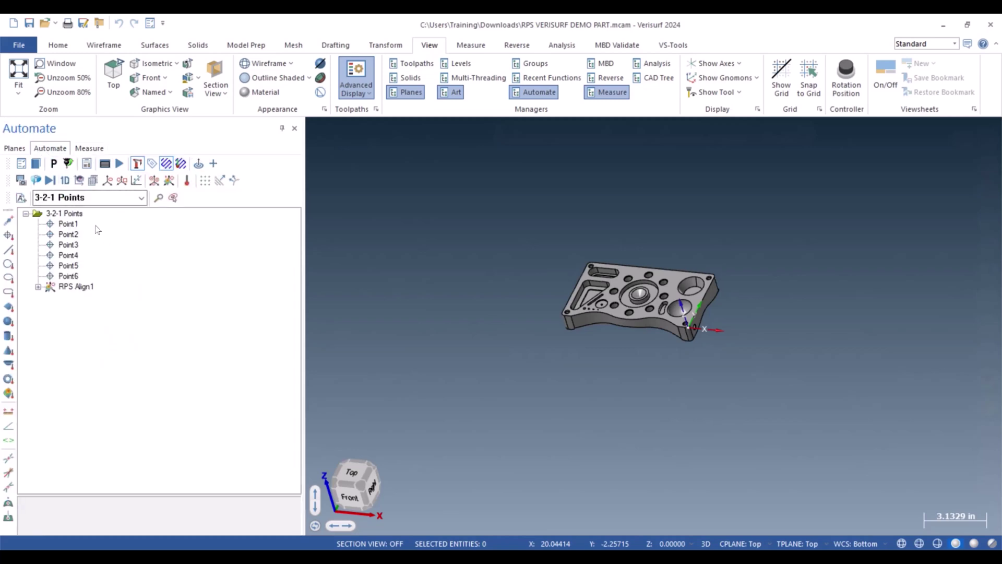
{"action": "left_click_drag", "start_coordinate": [78, 225], "coordinate": [68, 244]}
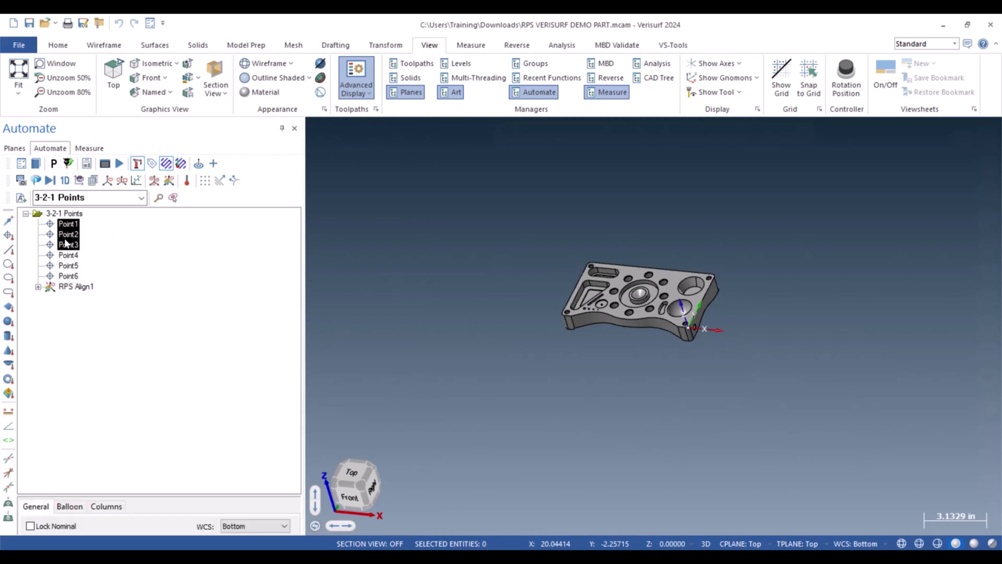
{"action": "right_click", "coordinate": [70, 240]}
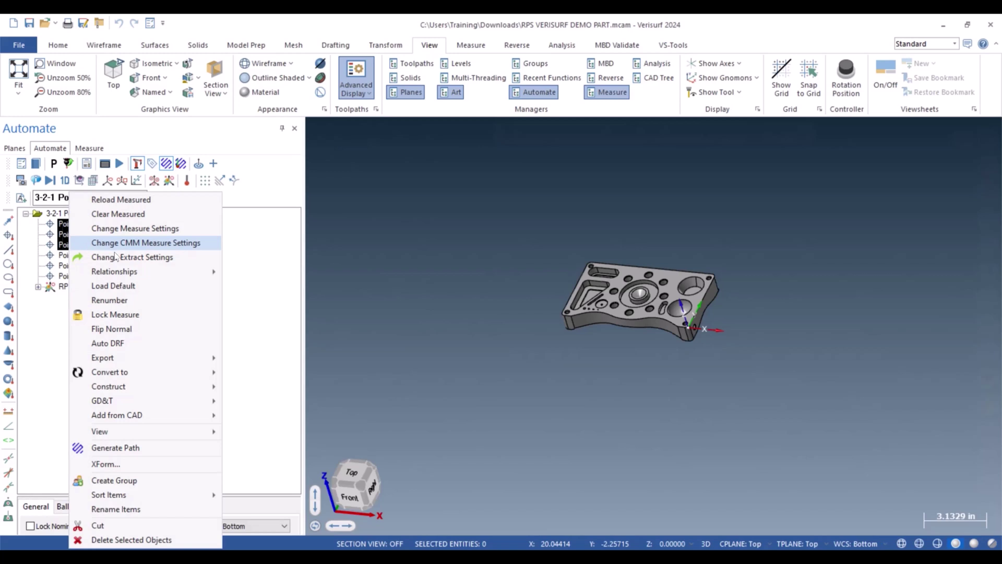
{"action": "mouse_move", "coordinate": [128, 377]}
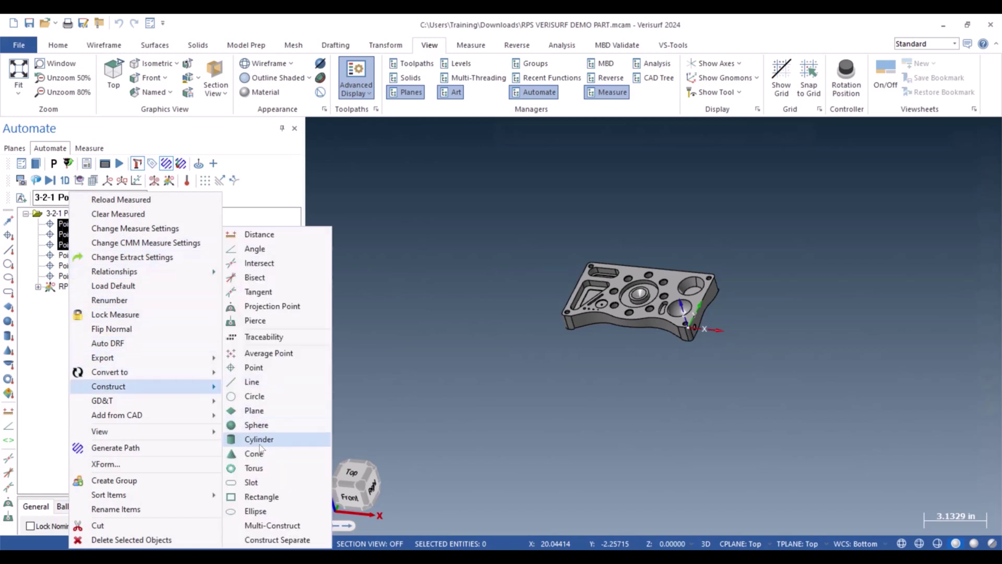
{"action": "left_click", "coordinate": [266, 412]}
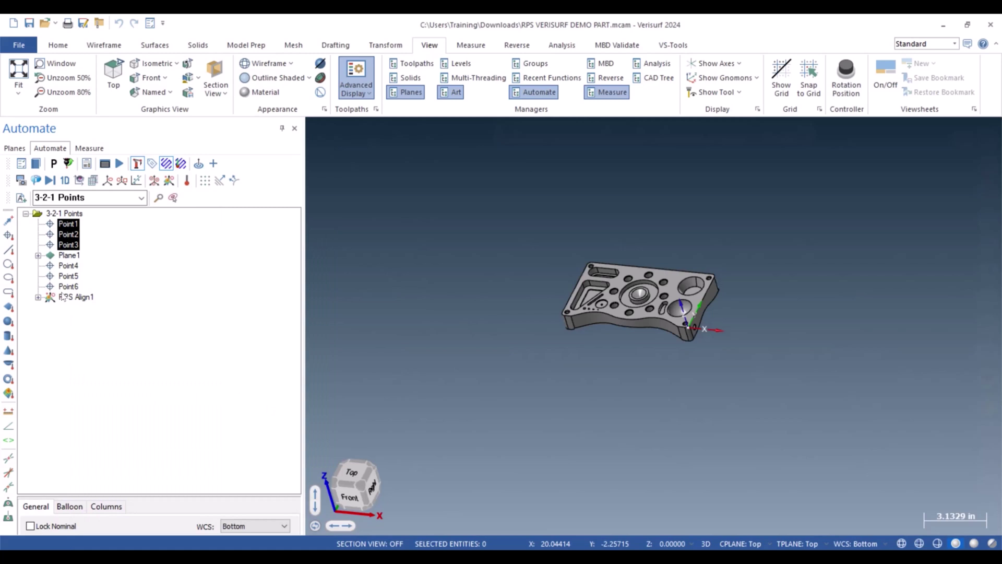
{"action": "left_click", "coordinate": [67, 257]}
{"action": "scroll", "coordinate": [635, 350], "scroll_direction": "down", "scroll_amount": 10}
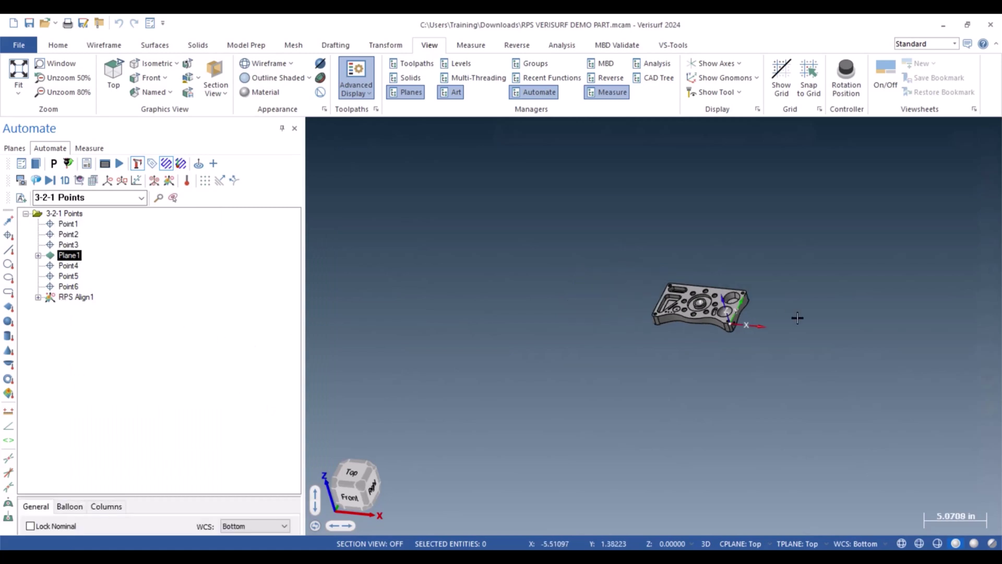
{"action": "scroll", "coordinate": [635, 350], "scroll_direction": "up", "scroll_amount": 9}
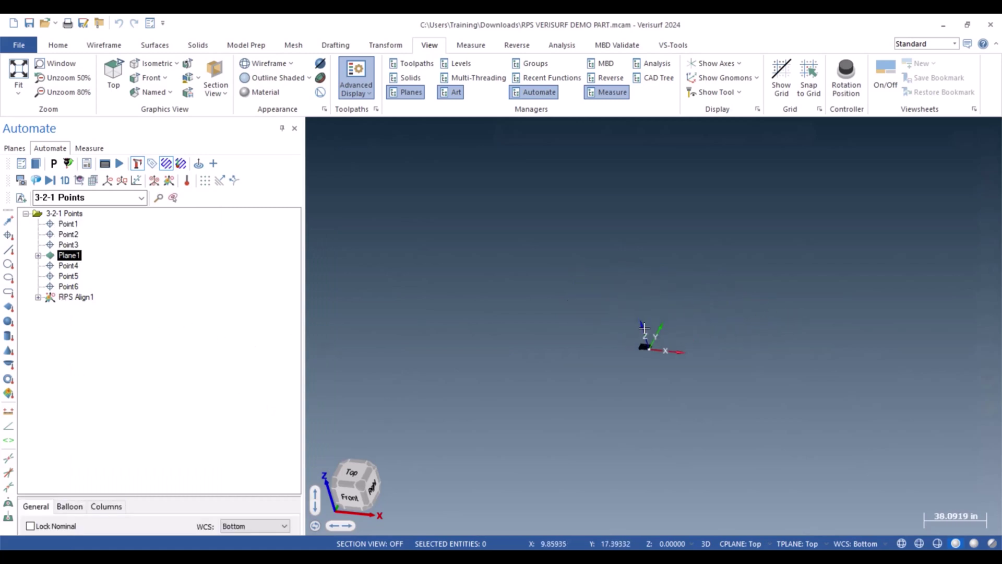
{"action": "scroll", "coordinate": [654, 392], "scroll_direction": "up", "scroll_amount": 1}
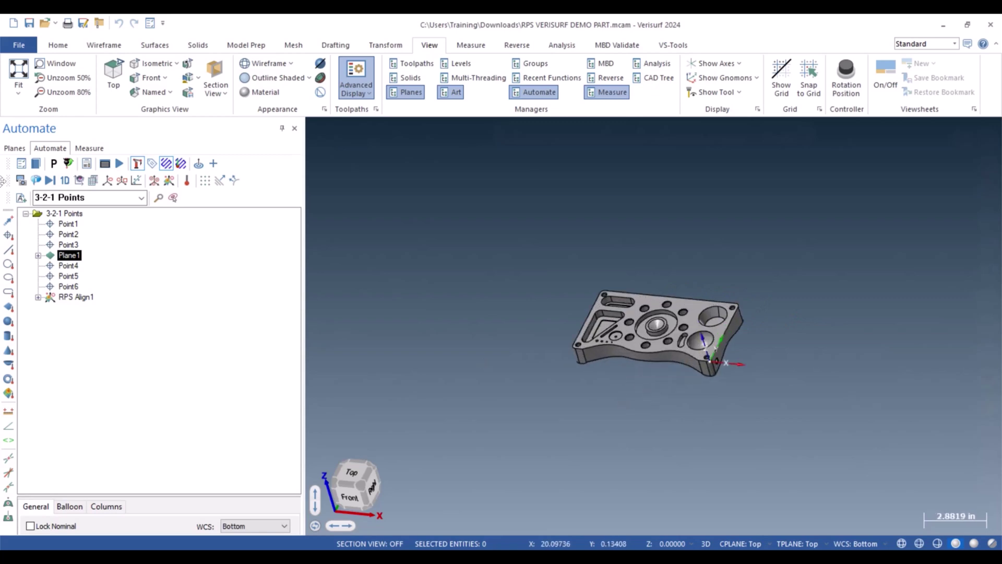
Step: Preview Point1 through Point6 of the 3-2-1 Points report on the part, then clear the selection
{"action": "left_click", "coordinate": [89, 148]}
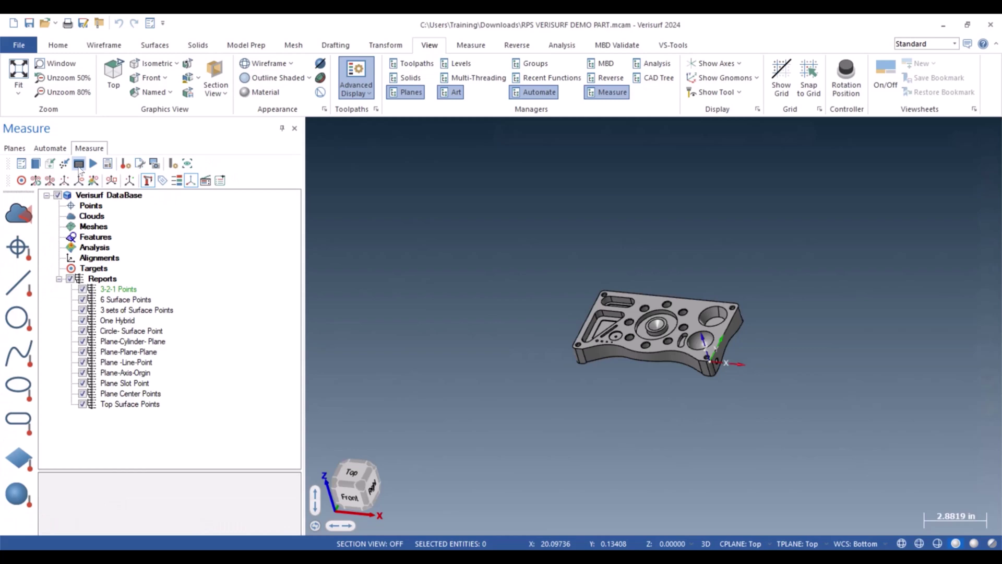
{"action": "left_click", "coordinate": [54, 149]}
{"action": "left_click", "coordinate": [139, 290]}
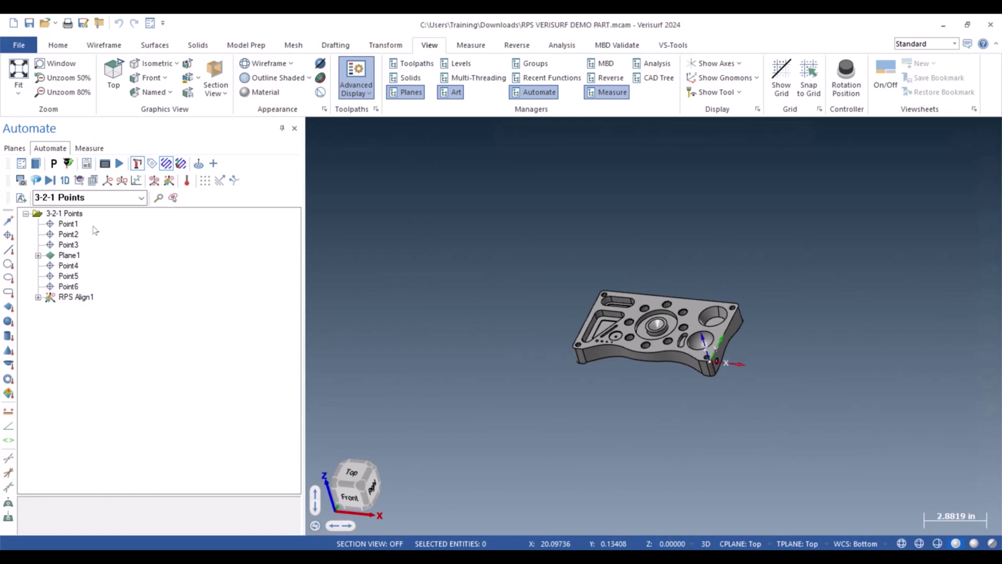
{"action": "left_click", "coordinate": [73, 244], "text": "shift"}
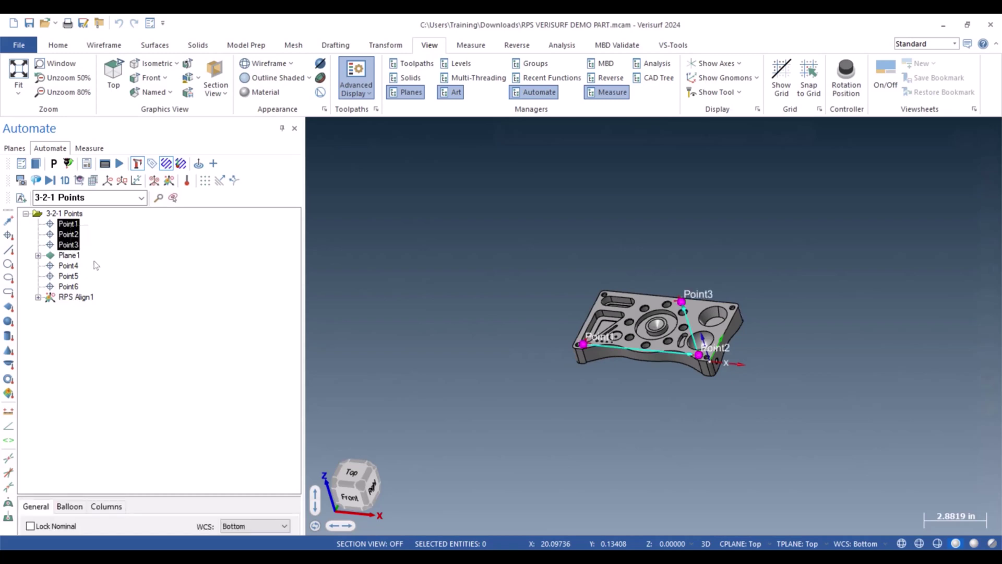
{"action": "left_click", "coordinate": [76, 265], "text": "ctrl"}
{"action": "left_click", "coordinate": [77, 276], "text": "ctrl"}
{"action": "left_click", "coordinate": [78, 287], "text": "ctrl"}
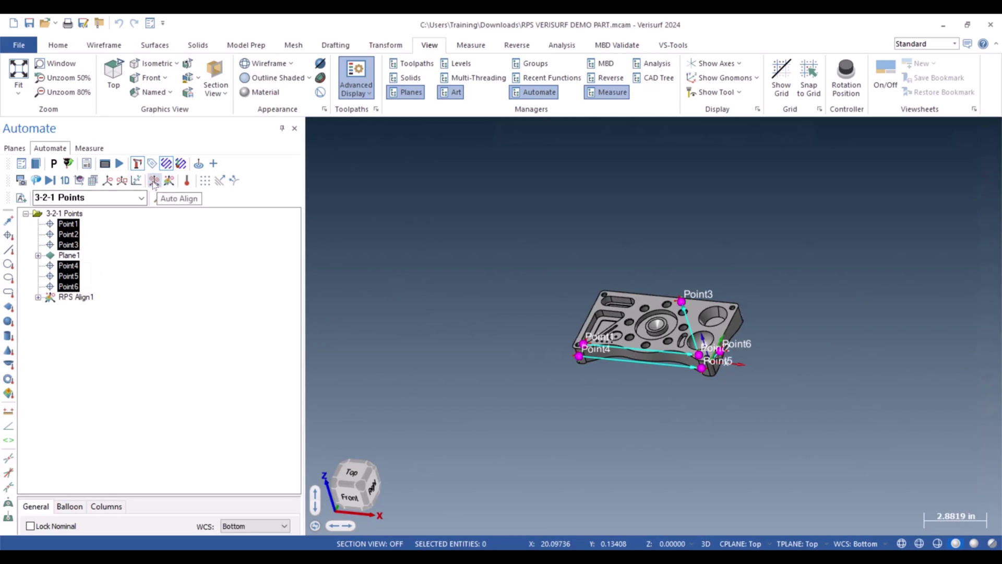
{"action": "left_click", "coordinate": [88, 311]}
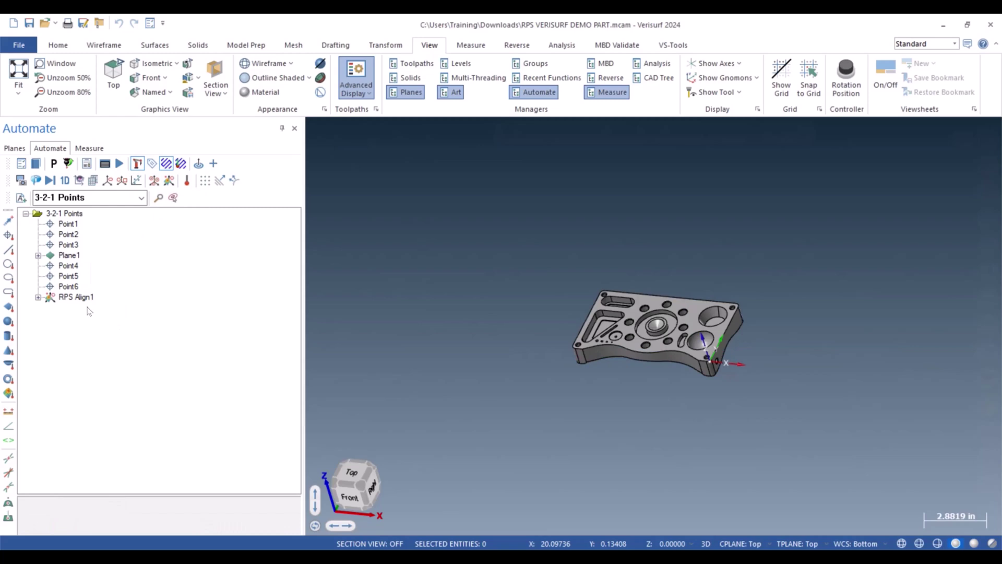
Step: Open RPS Align1, review its 0.0000 deviations for Point1–Point6, and accept it
{"action": "double_click", "coordinate": [68, 298]}
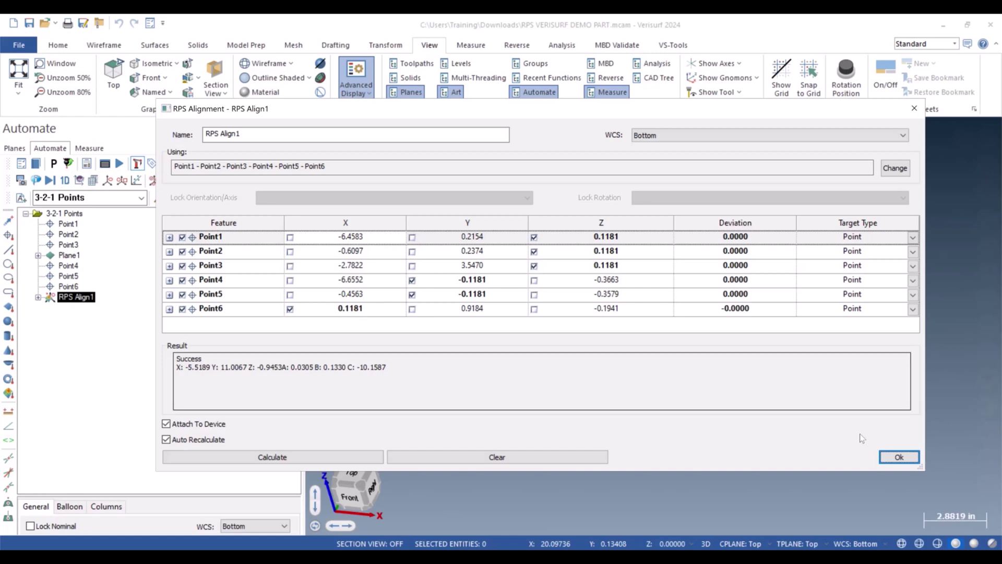
{"action": "left_click", "coordinate": [903, 457]}
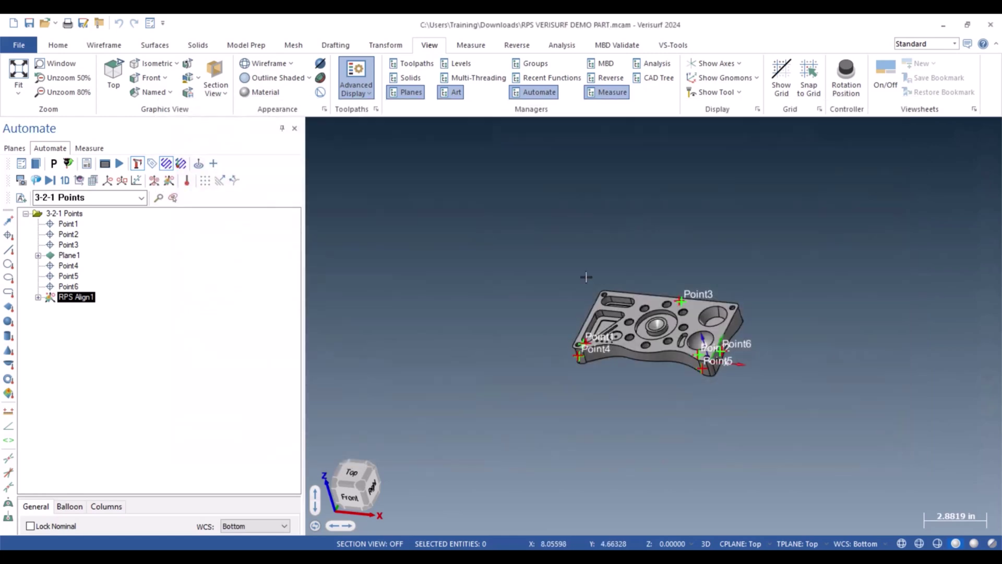
Step: Switch to the 6 Surface Points report, inspect Surface Pnt1–Pnt4, and open its RPS Align1
{"action": "left_click", "coordinate": [142, 198]}
{"action": "left_click", "coordinate": [106, 224]}
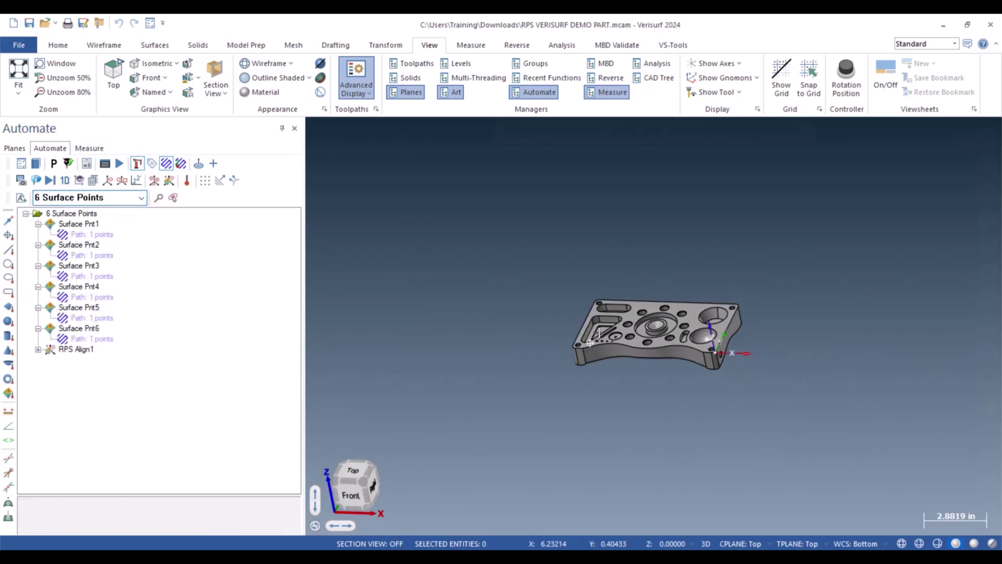
{"action": "left_click", "coordinate": [84, 224]}
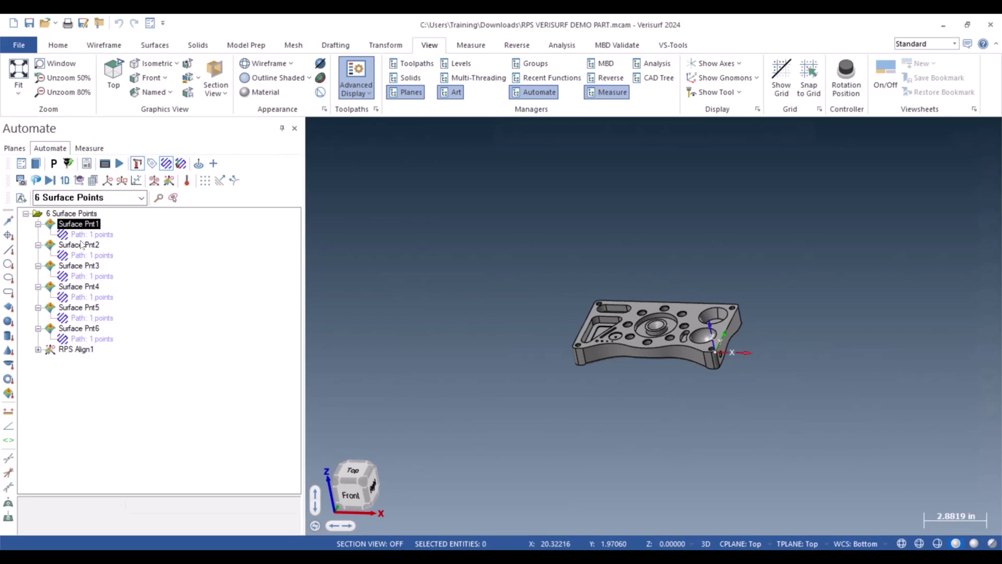
{"action": "left_click", "coordinate": [81, 245]}
{"action": "left_click", "coordinate": [80, 265]}
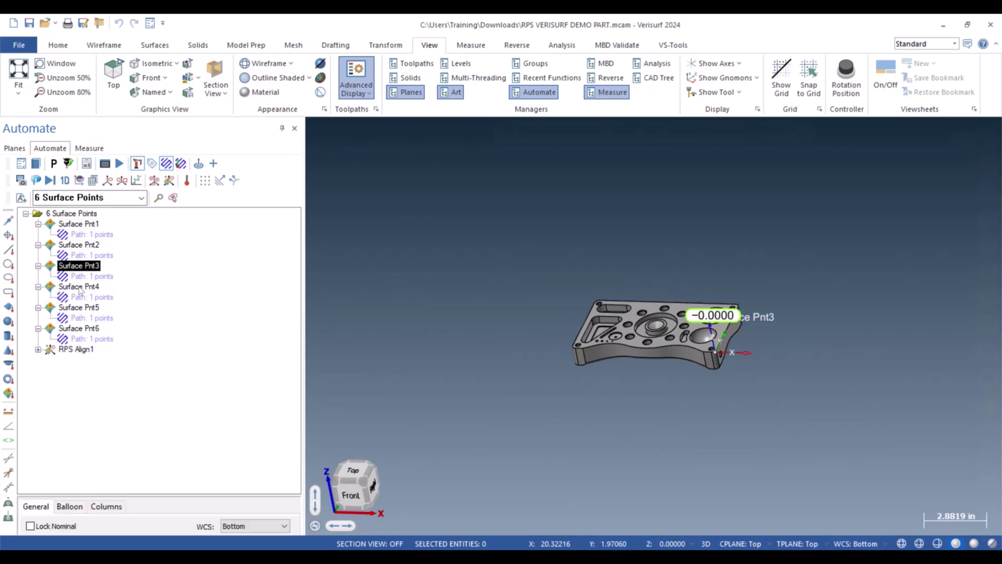
{"action": "left_click", "coordinate": [80, 286]}
{"action": "double_click", "coordinate": [77, 350]}
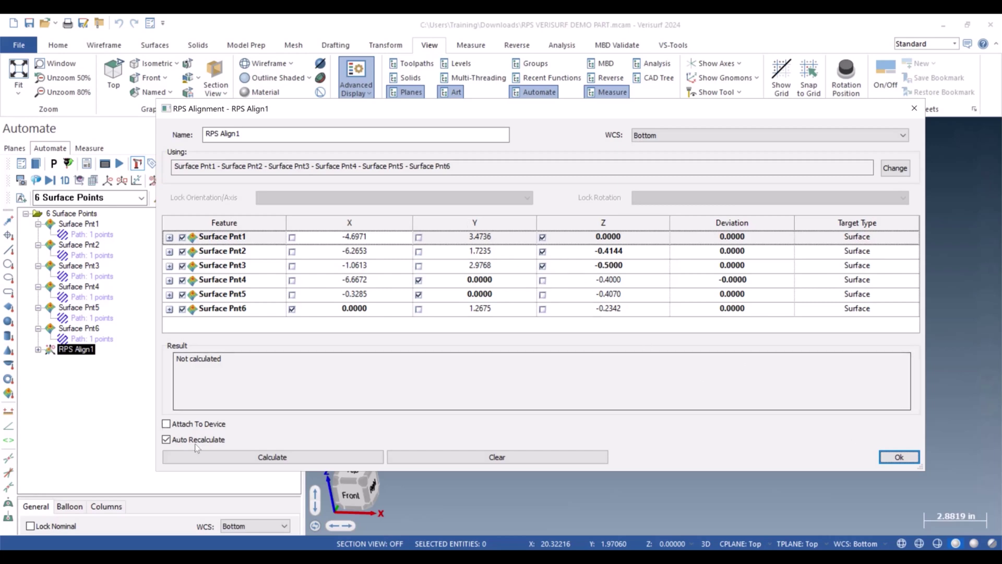
Step: Calculate the surface-point RPS Align1 and accept it with 0.0000 deviation at Surface Pnt1–Pnt6
{"action": "left_click", "coordinate": [222, 457]}
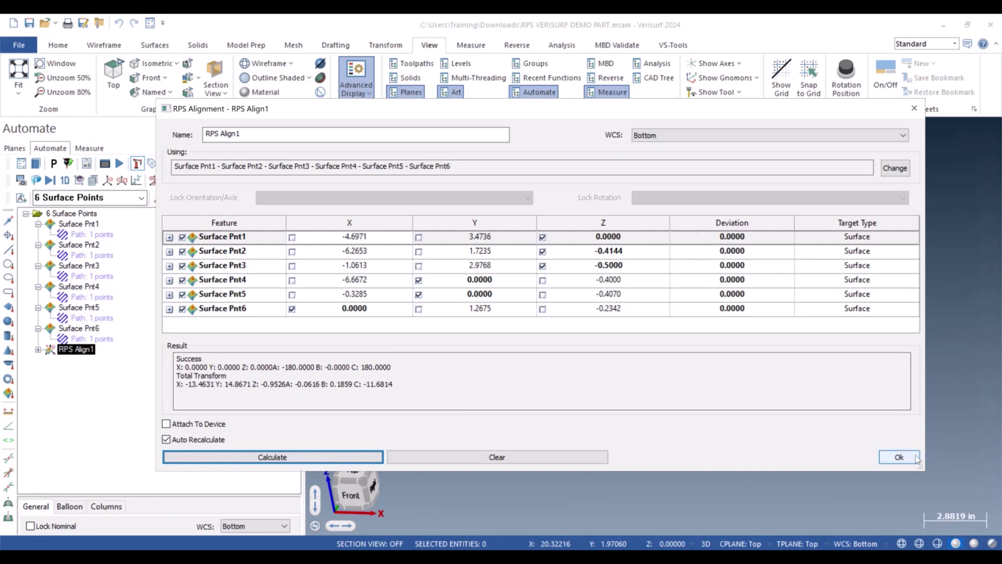
{"action": "left_click", "coordinate": [898, 457]}
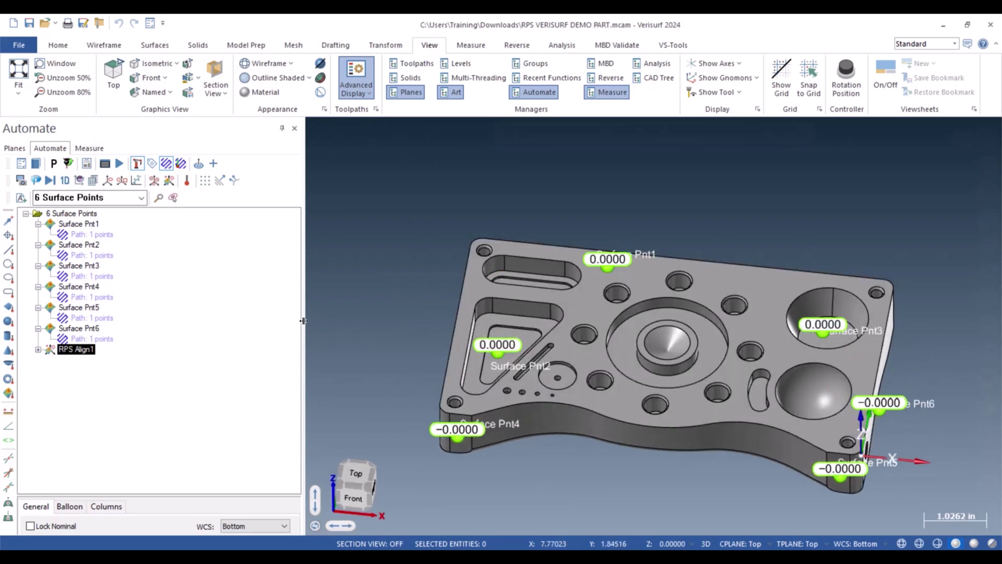
{"action": "double_click", "coordinate": [79, 350]}
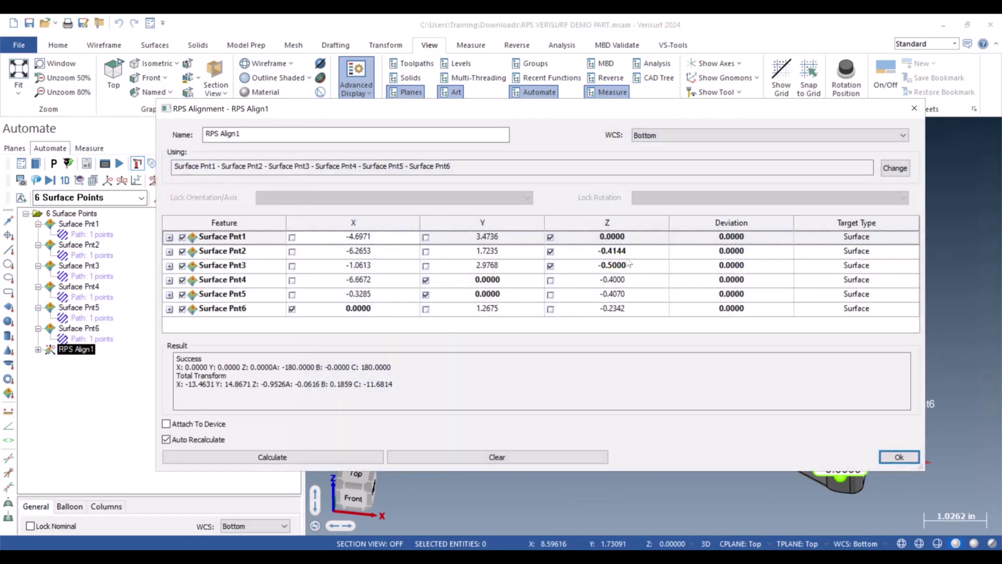
{"action": "left_click", "coordinate": [627, 253]}
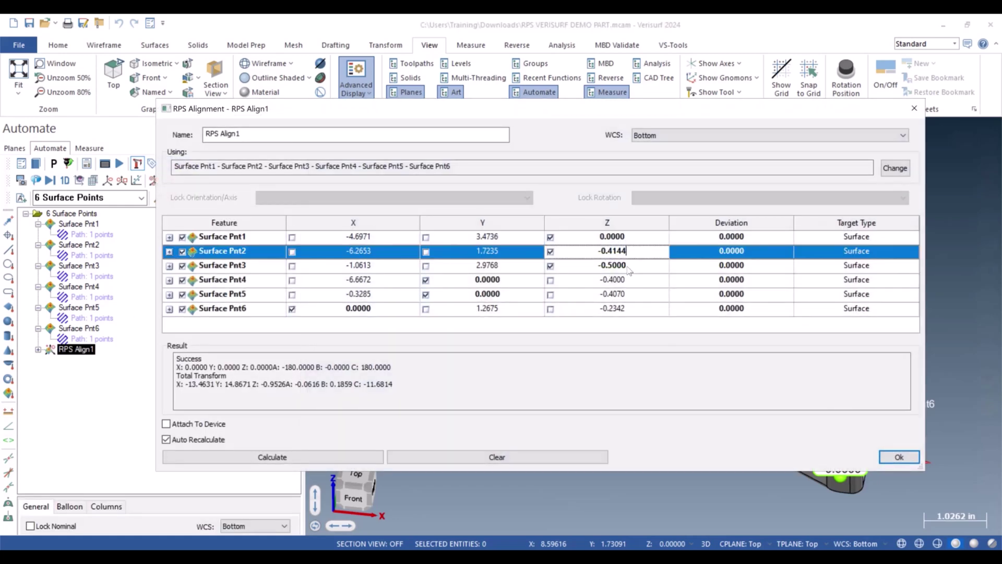
{"action": "left_click", "coordinate": [629, 270]}
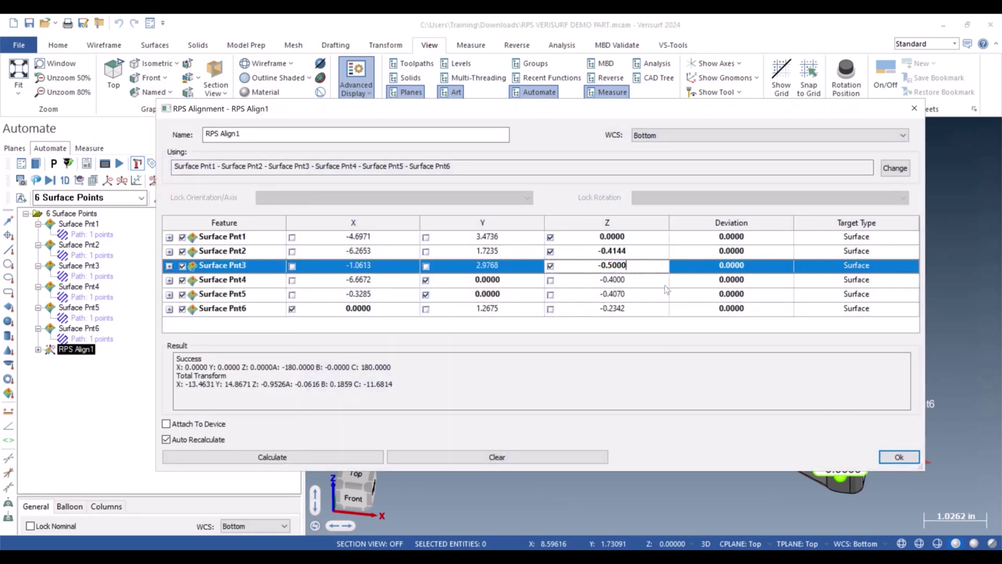
{"action": "left_click", "coordinate": [635, 241]}
{"action": "left_click", "coordinate": [637, 253]}
{"action": "left_click", "coordinate": [635, 269]}
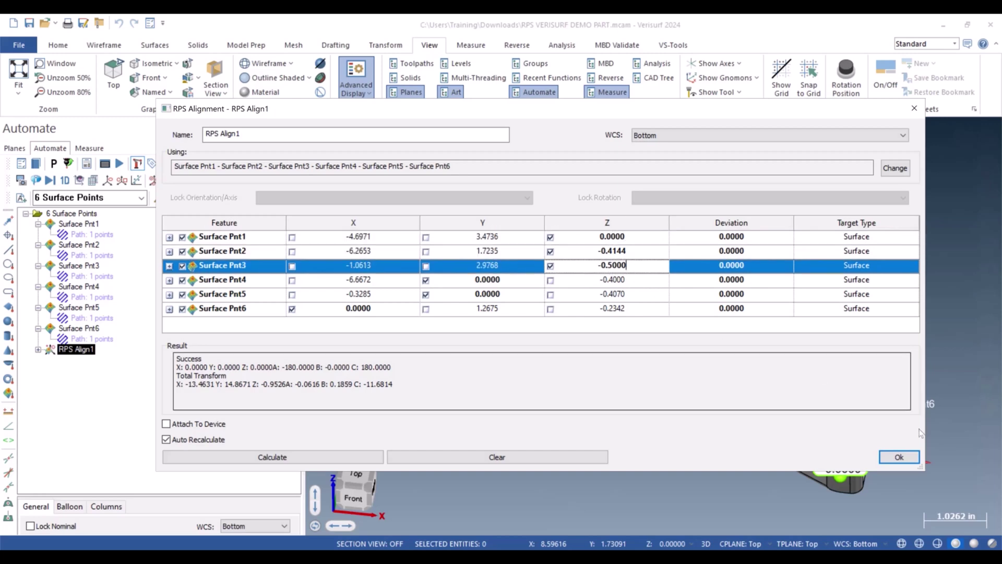
{"action": "left_click", "coordinate": [898, 457]}
{"action": "scroll", "coordinate": [501, 334], "scroll_direction": "up", "scroll_amount": 5}
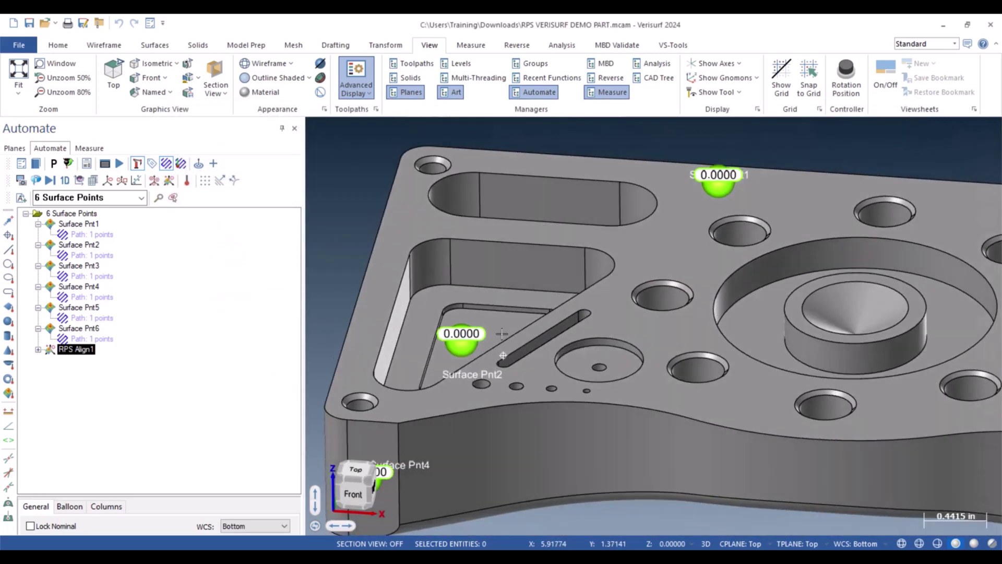
Step: Zoom and orbit to see all point labels, then deselect the alignment
{"action": "scroll", "coordinate": [502, 334], "scroll_direction": "down", "scroll_amount": 5}
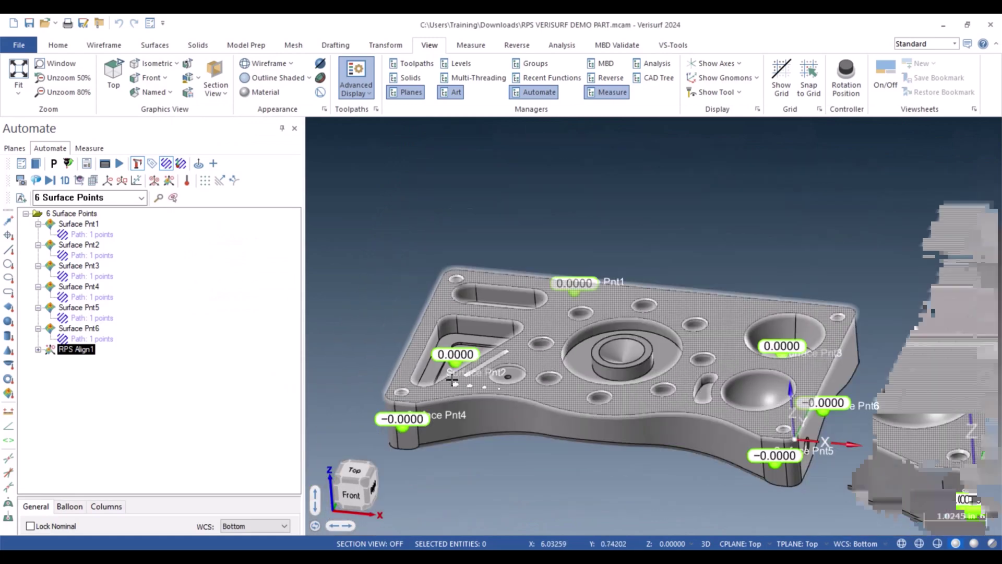
{"action": "scroll", "coordinate": [804, 376], "scroll_direction": "up", "scroll_amount": 7}
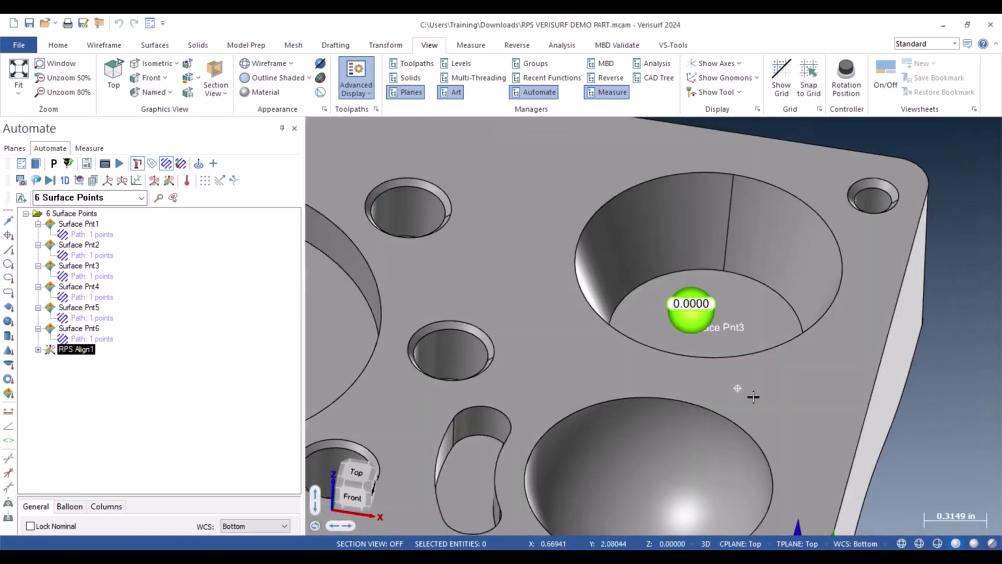
{"action": "scroll", "coordinate": [753, 397], "scroll_direction": "down", "scroll_amount": 4}
{"action": "middle_click_drag", "start_coordinate": [753, 396], "coordinate": [555, 310]}
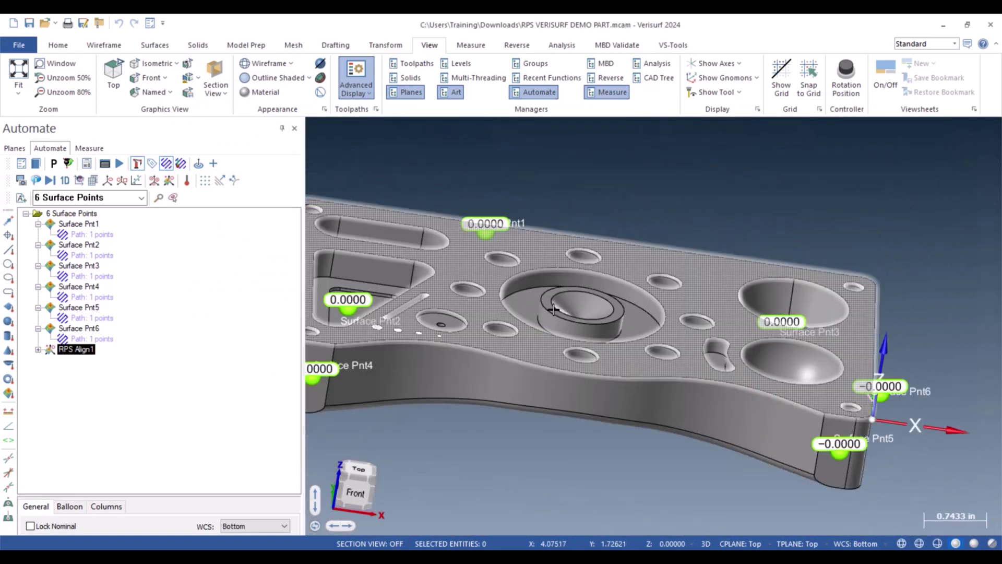
{"action": "left_click", "coordinate": [54, 400]}
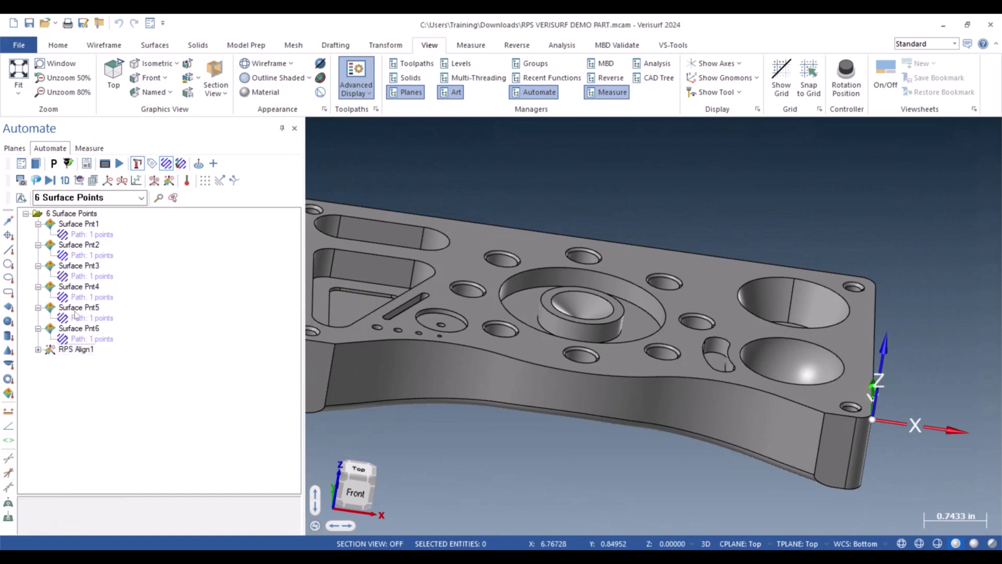
Step: Load the Top Surface Points plan and show Surf1–Surf7 deviations on the part
{"action": "left_click", "coordinate": [118, 201]}
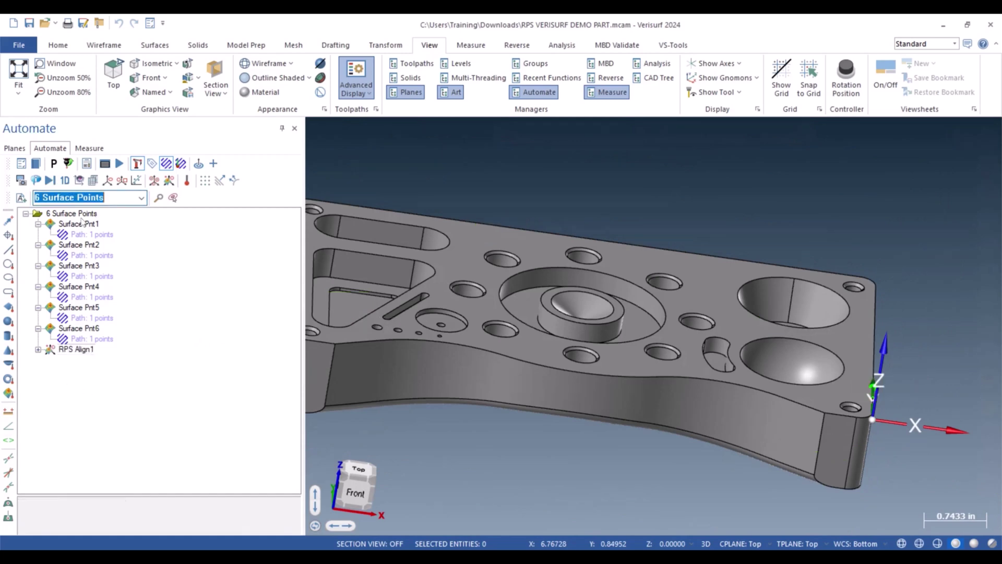
{"action": "left_click", "coordinate": [141, 197]}
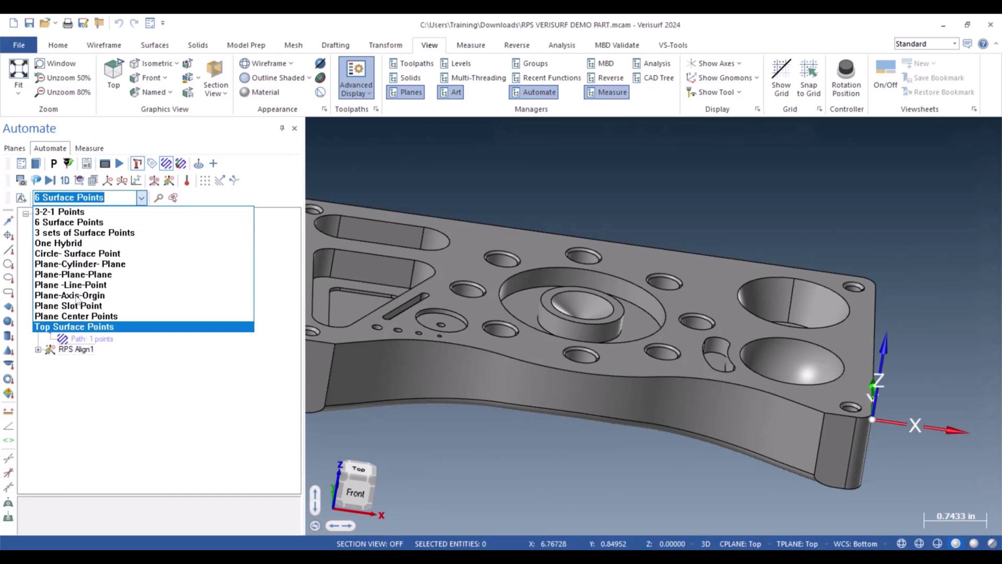
{"action": "left_click", "coordinate": [104, 326]}
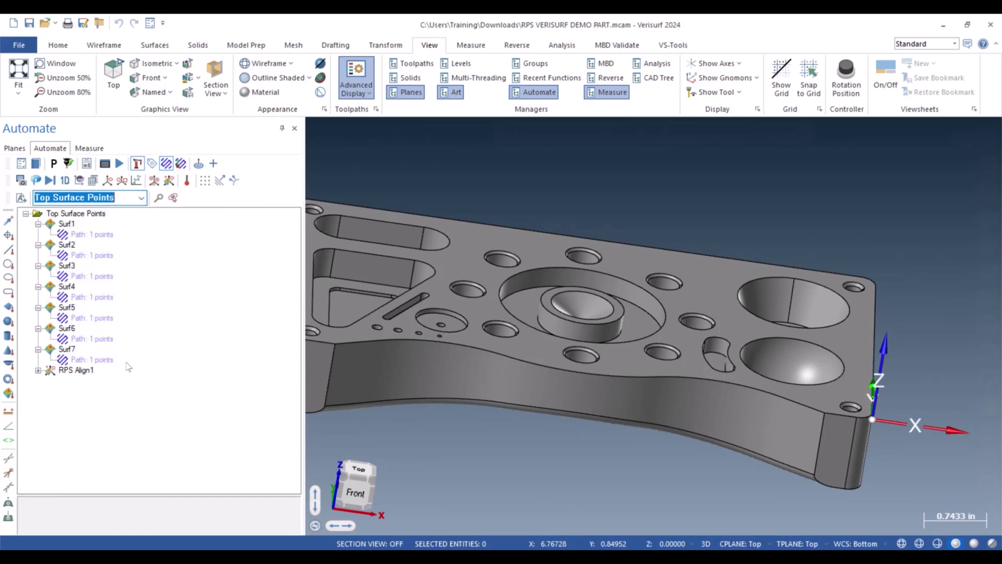
{"action": "key", "text": "ctrl+a"}
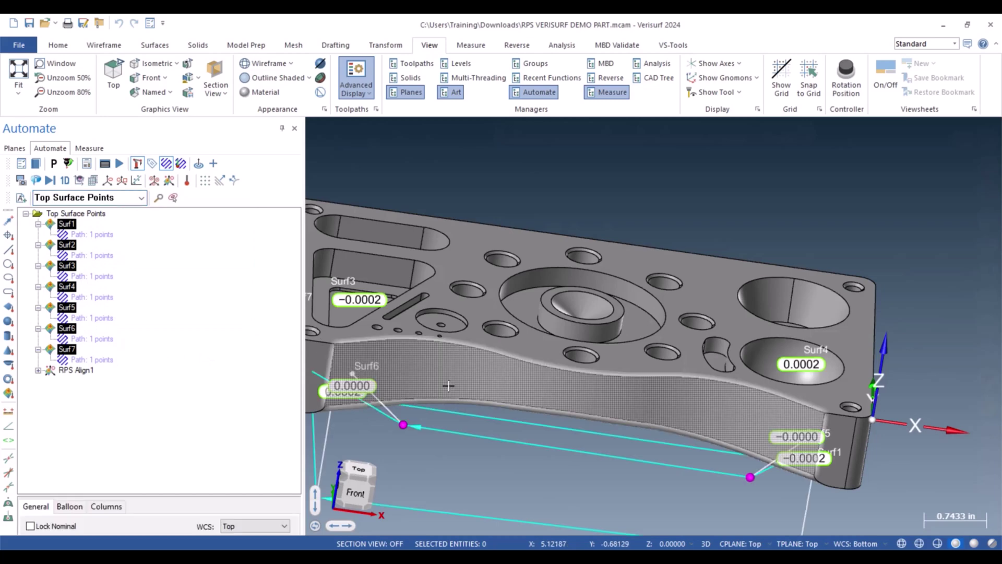
{"action": "middle_click_drag", "start_coordinate": [449, 385], "coordinate": [354, 390]}
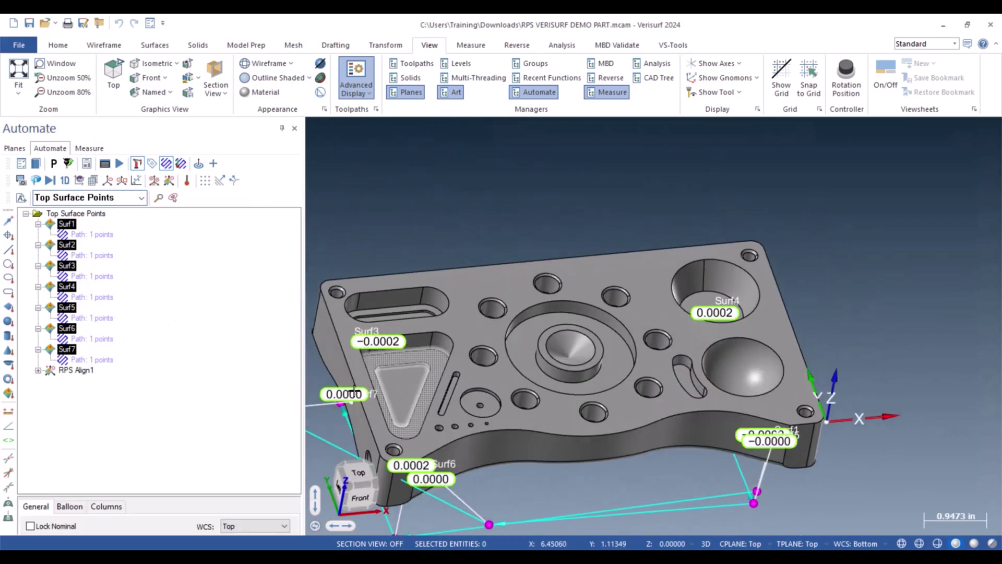
Step: Switch to the One Hybrid plan and show the Inspect1 path on the part
{"action": "left_click", "coordinate": [141, 198]}
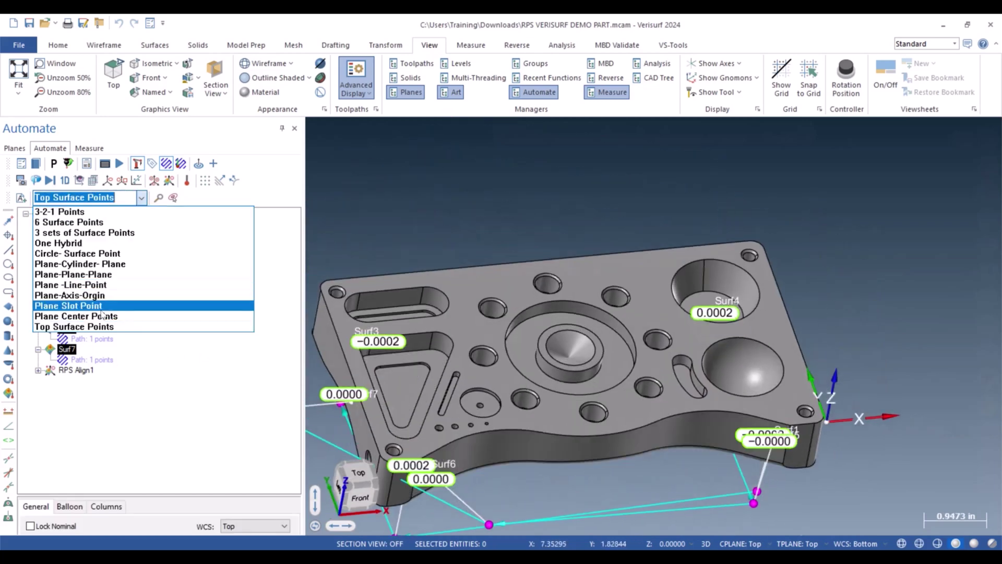
{"action": "left_click", "coordinate": [78, 243]}
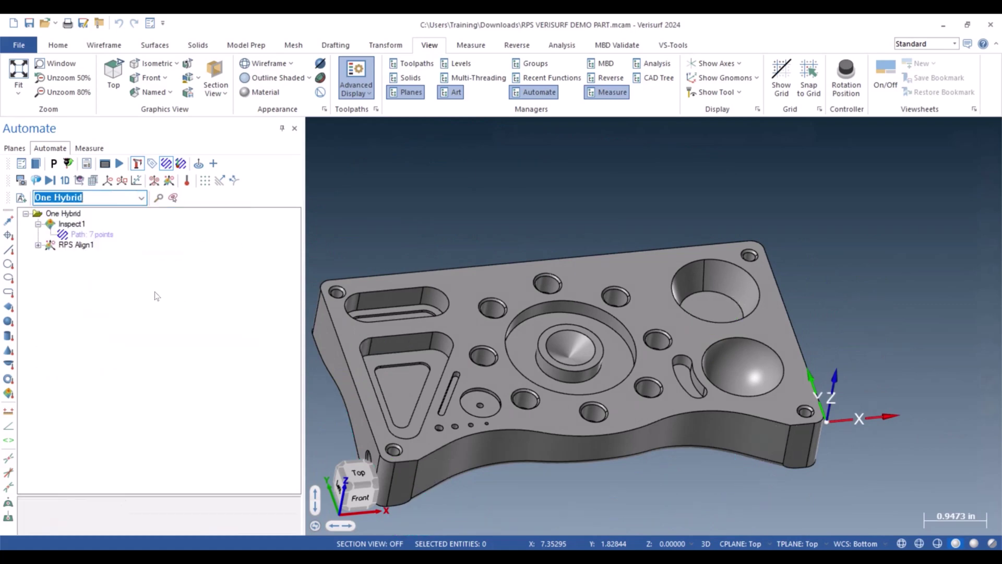
{"action": "left_click", "coordinate": [73, 224]}
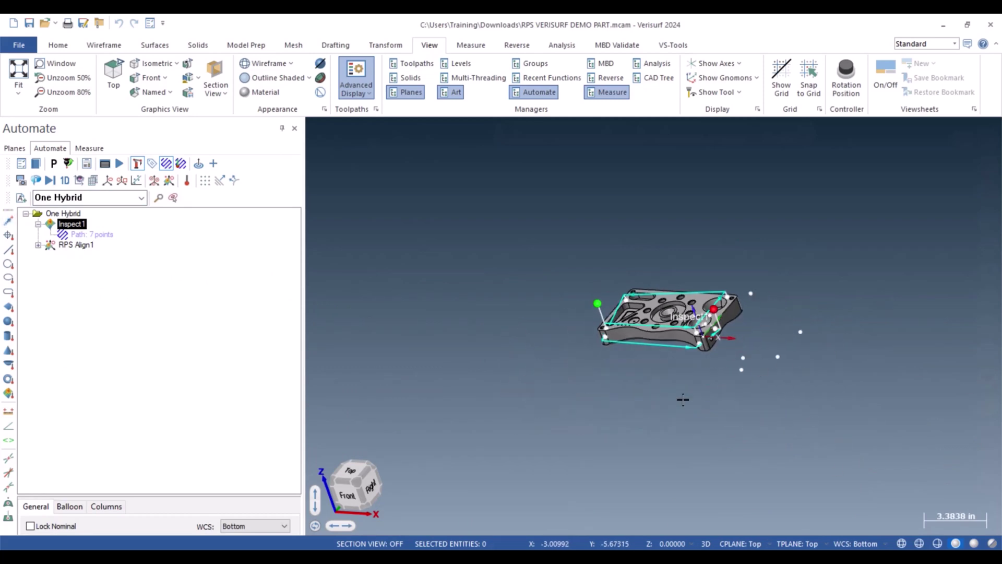
Step: Calculate One Hybrid's RPS Align1, check the zero deviations on the part, and accept it
{"action": "double_click", "coordinate": [74, 245]}
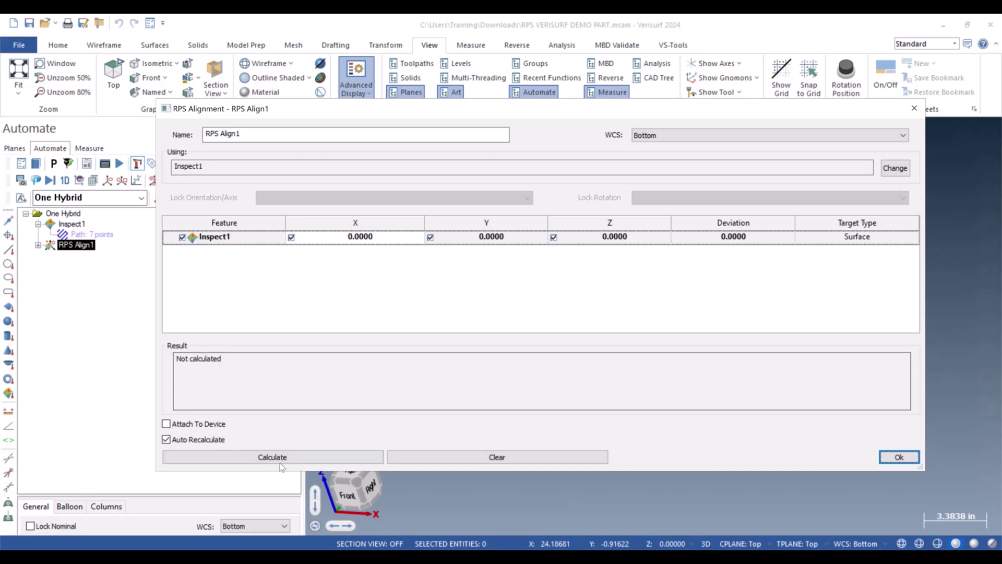
{"action": "left_click", "coordinate": [280, 459]}
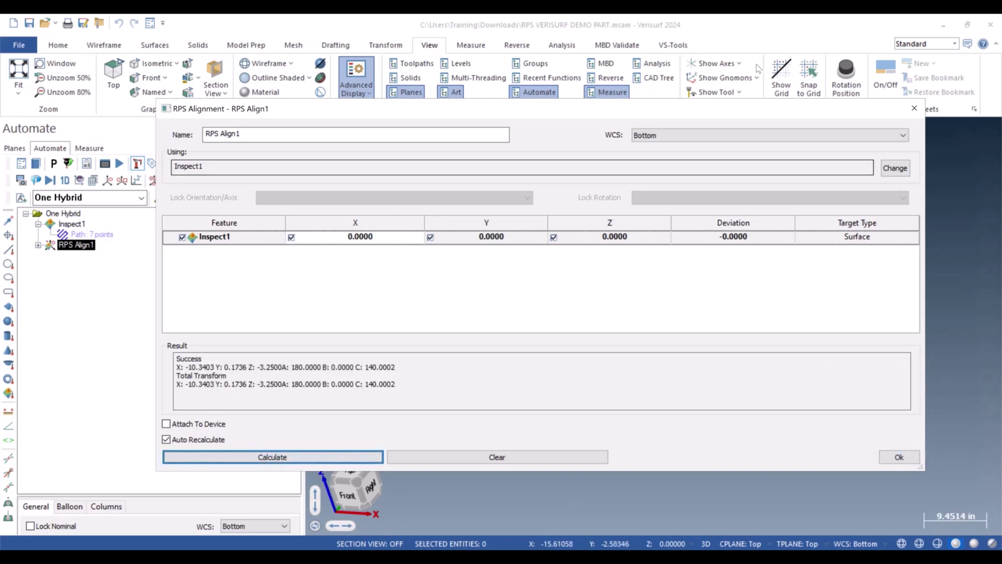
{"action": "left_click_drag", "start_coordinate": [791, 106], "coordinate": [489, 374]}
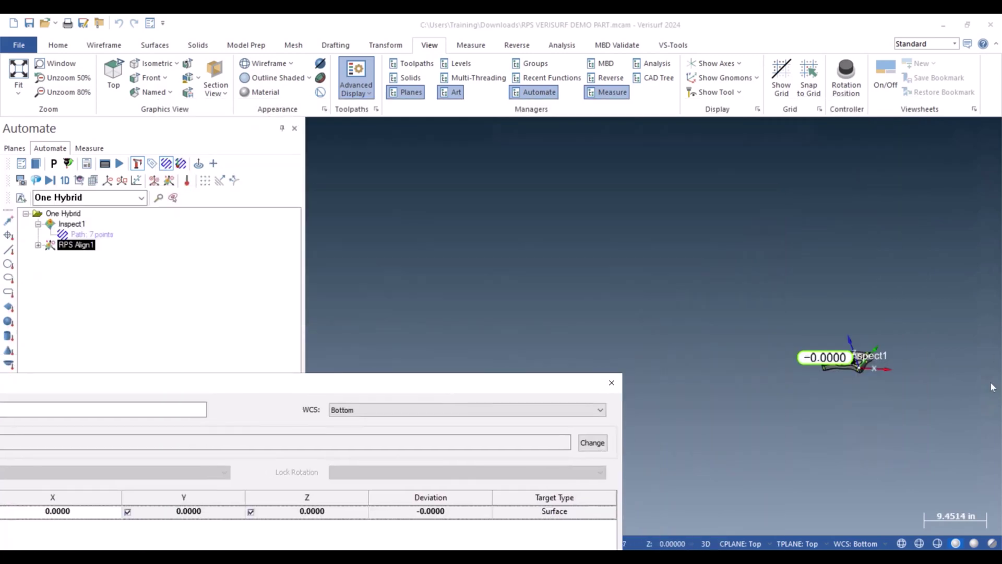
{"action": "scroll", "coordinate": [844, 343], "scroll_direction": "up", "scroll_amount": 10}
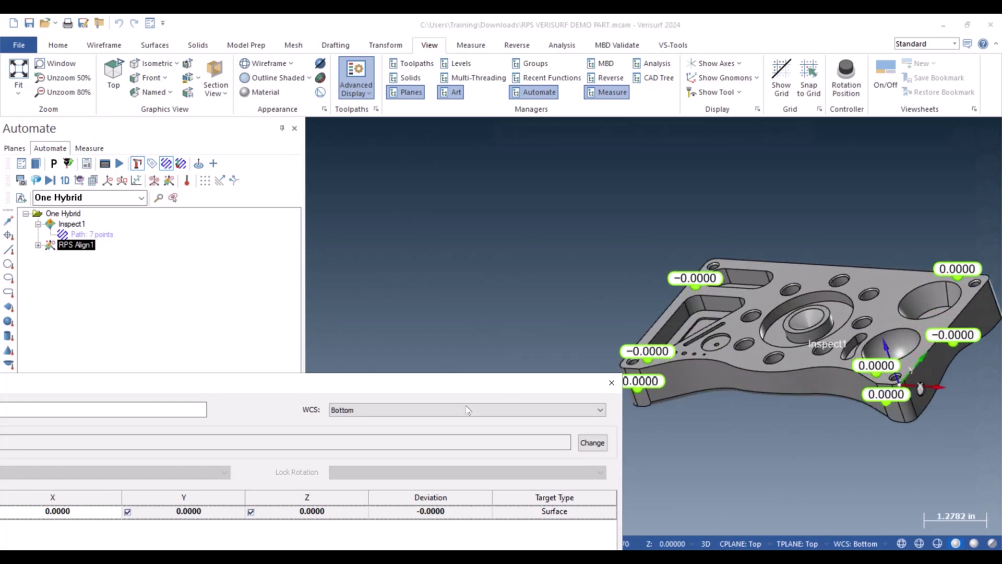
{"action": "left_click_drag", "start_coordinate": [361, 382], "coordinate": [627, 102]}
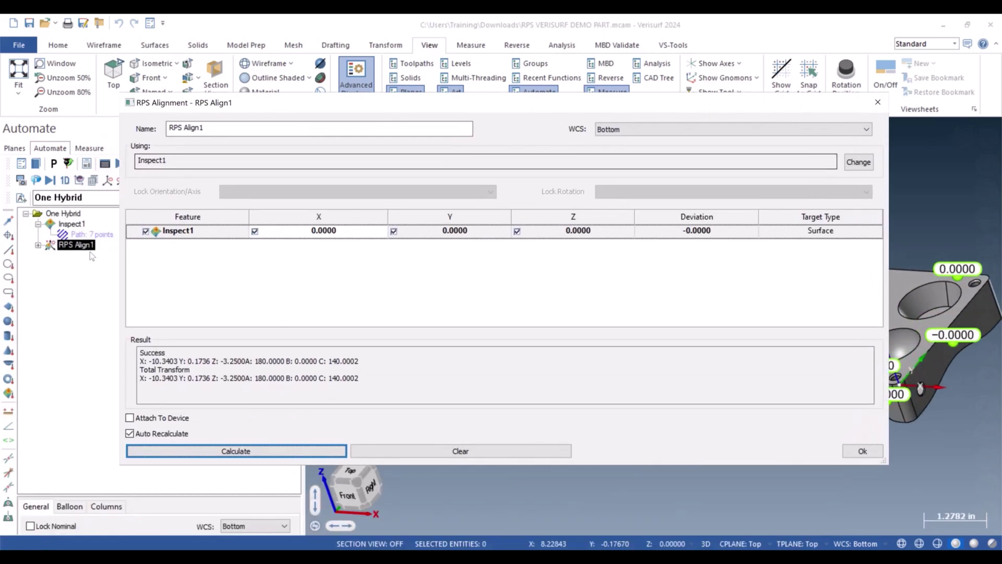
{"action": "left_click", "coordinate": [862, 451]}
{"action": "left_click", "coordinate": [141, 197]}
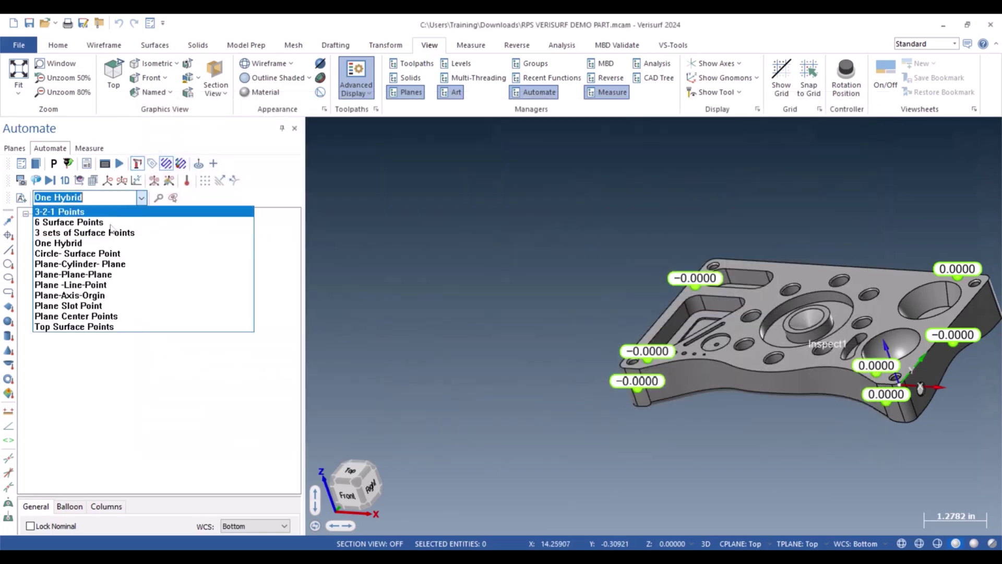
Step: Switch from the Plane -Line-Point plan to the Plane-Axis-Orgin plan
{"action": "left_click", "coordinate": [96, 284]}
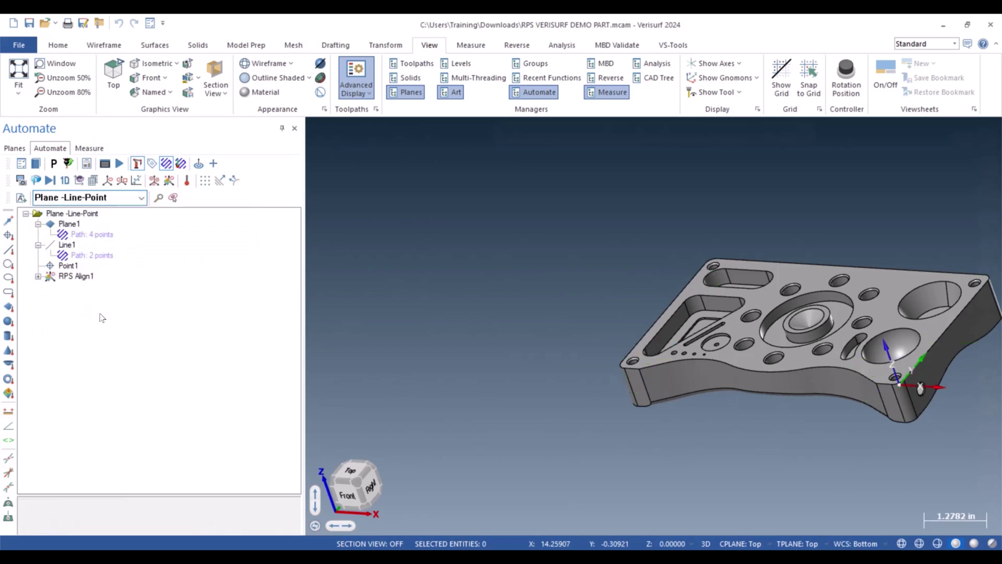
{"action": "left_click", "coordinate": [142, 198]}
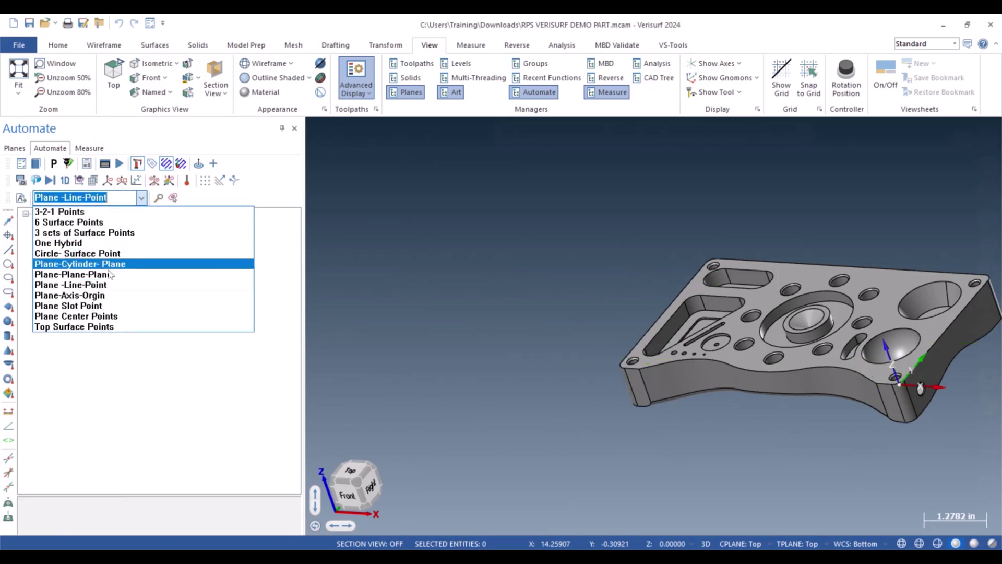
{"action": "left_click", "coordinate": [99, 295]}
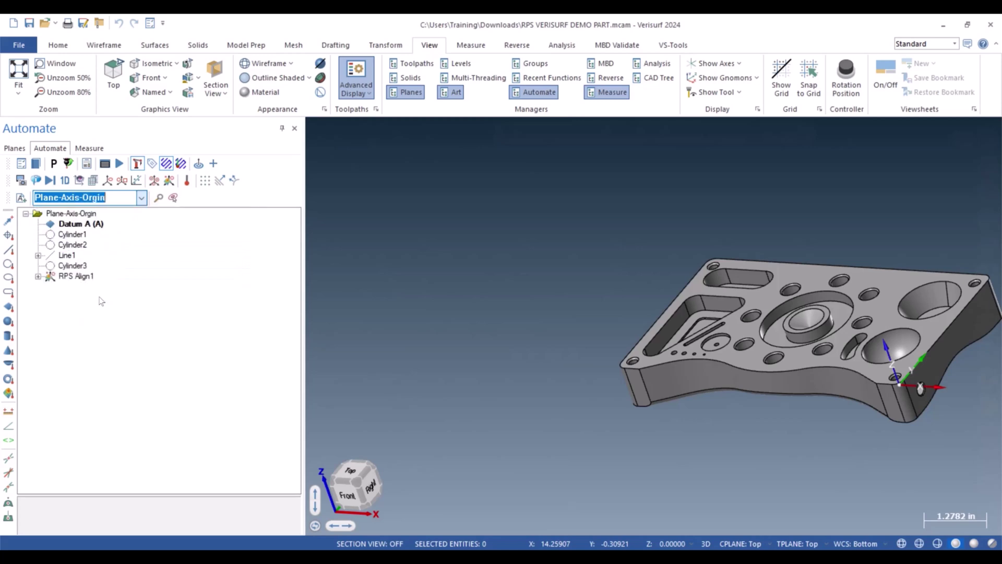
Step: Locate Datum A, Cylinder1, Cylinder2 and Line1 on the part, then select RPS Align1
{"action": "left_click", "coordinate": [85, 225]}
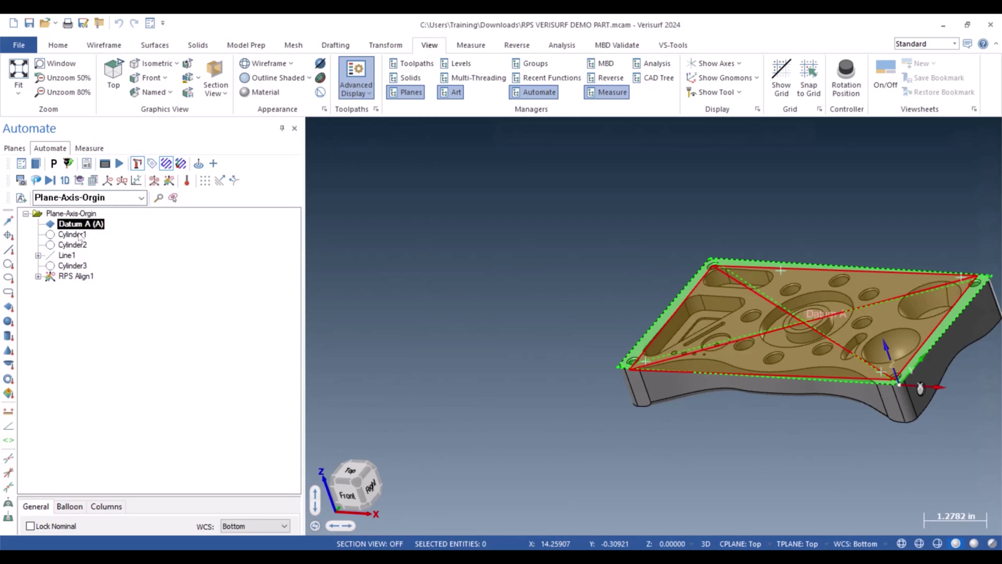
{"action": "left_click", "coordinate": [72, 234]}
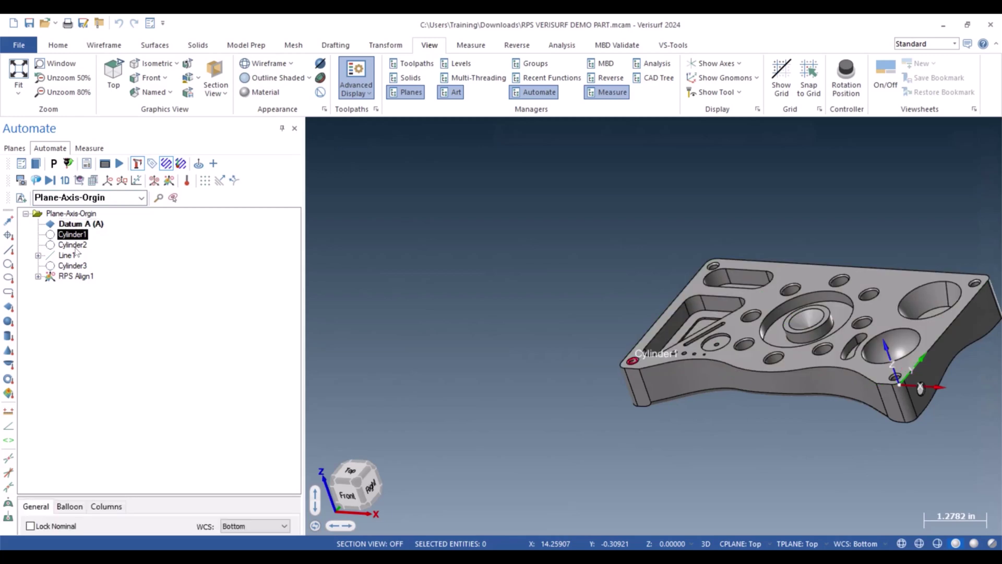
{"action": "left_click", "coordinate": [77, 245]}
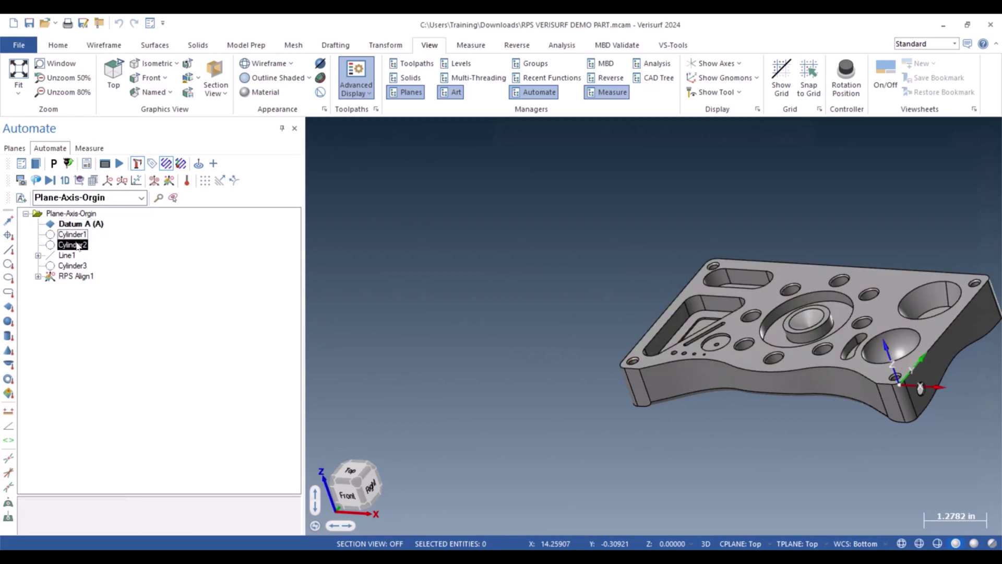
{"action": "left_click", "coordinate": [65, 255]}
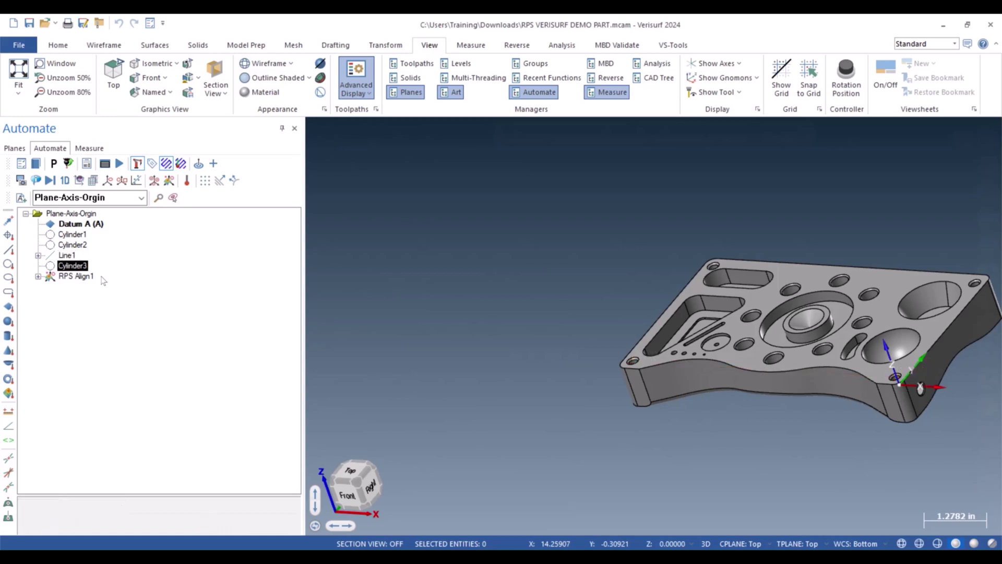
{"action": "left_click", "coordinate": [73, 277]}
Step: Review RPS Align1's Datum A, Cylinder3, Line1, Cylinder1 and Cylinder2 table and calculate it
{"action": "double_click", "coordinate": [73, 277]}
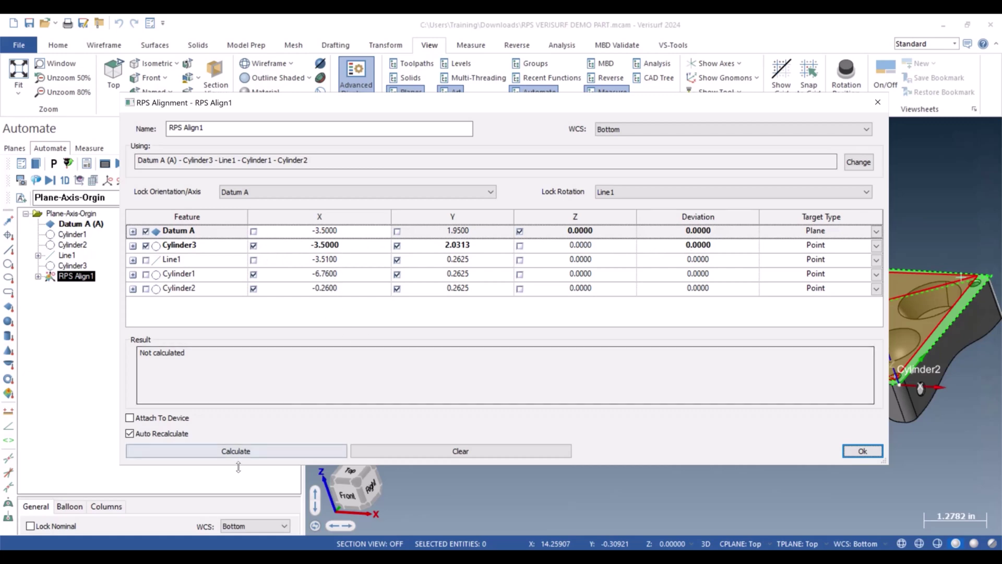
{"action": "left_click", "coordinate": [236, 451]}
Step: Accept the Plane-Axis-Orgin RPS Align1, keep that plan loaded, and clear the feature labels
{"action": "left_click", "coordinate": [860, 450]}
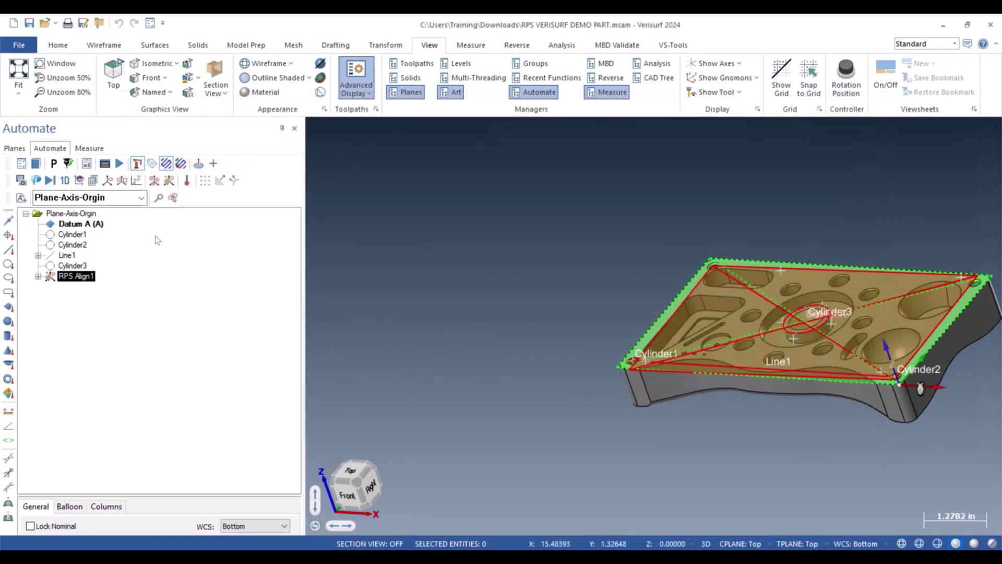
{"action": "left_click", "coordinate": [140, 197]}
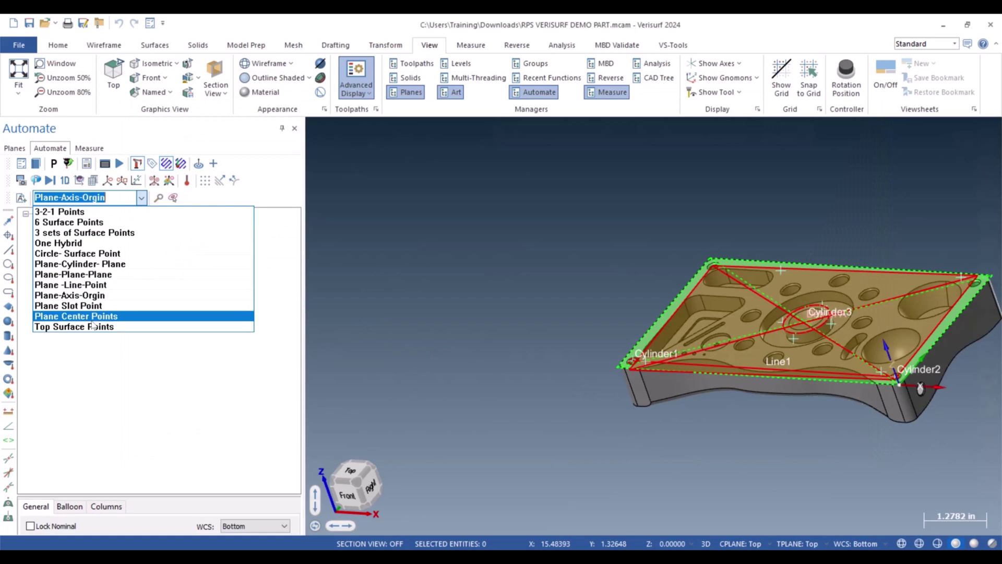
{"action": "left_click", "coordinate": [118, 363]}
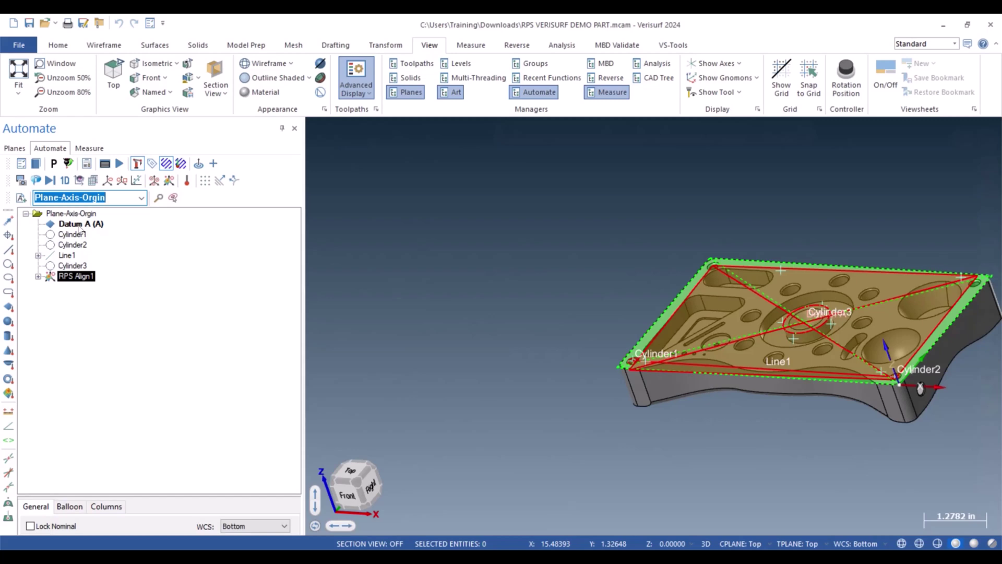
{"action": "left_click", "coordinate": [146, 247]}
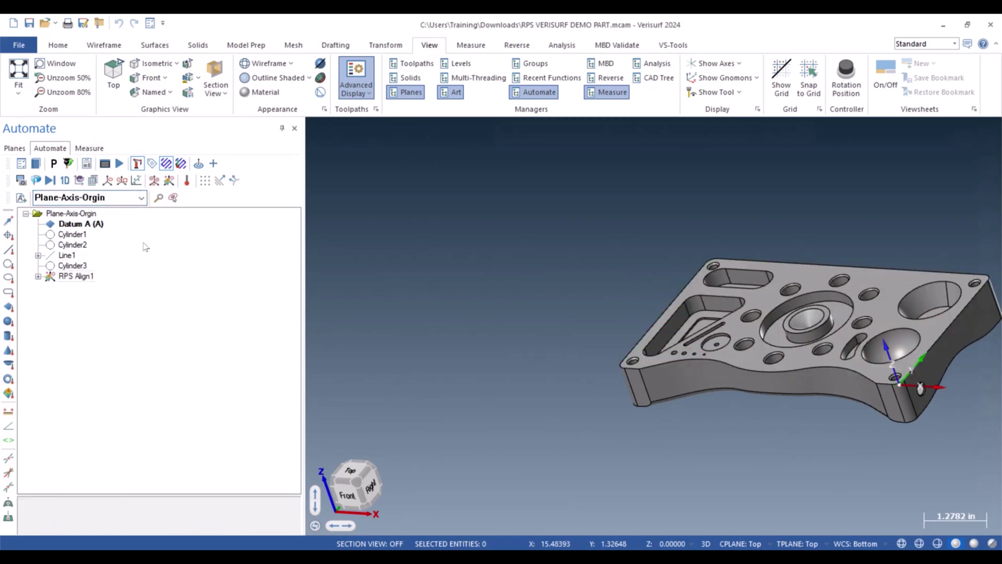